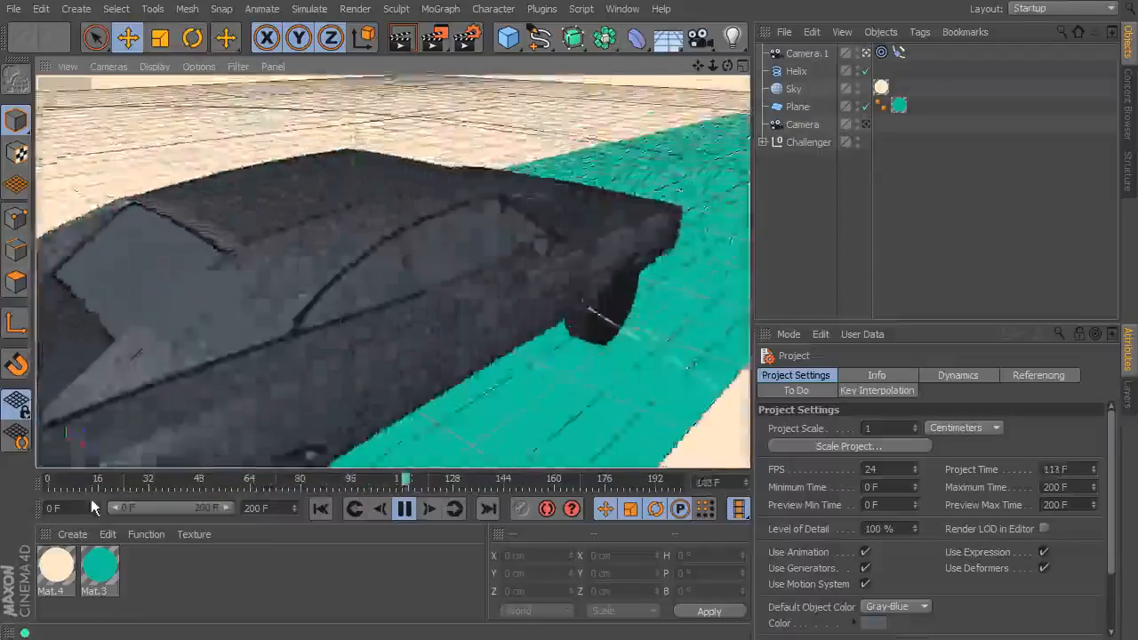
Create a new material and stop the animation playback
left_click(72, 536)
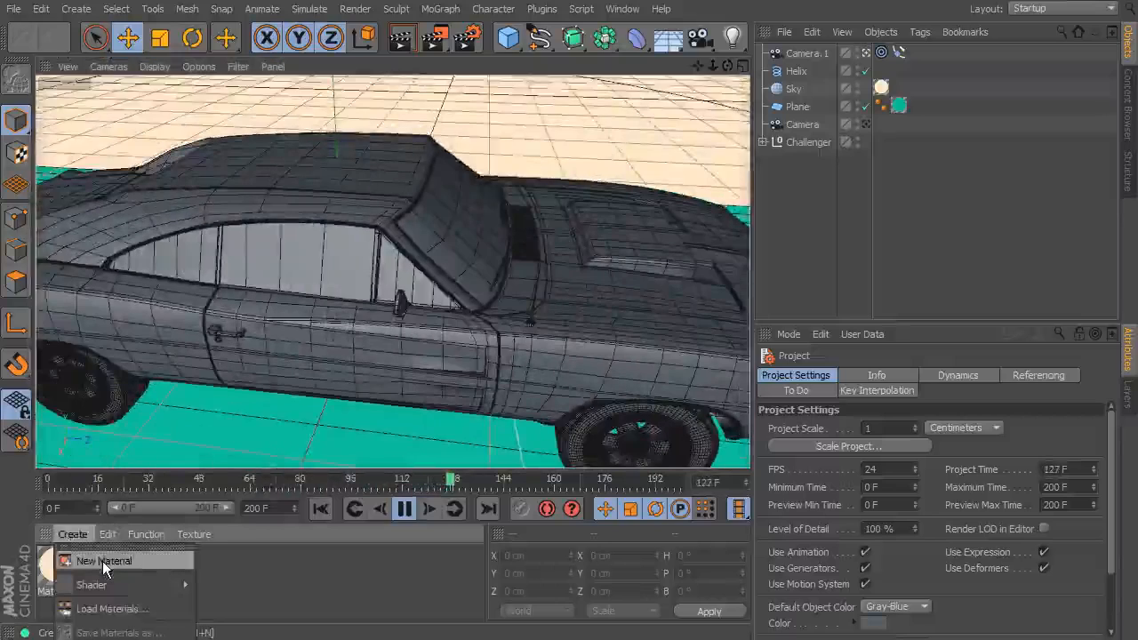
left_click(102, 561)
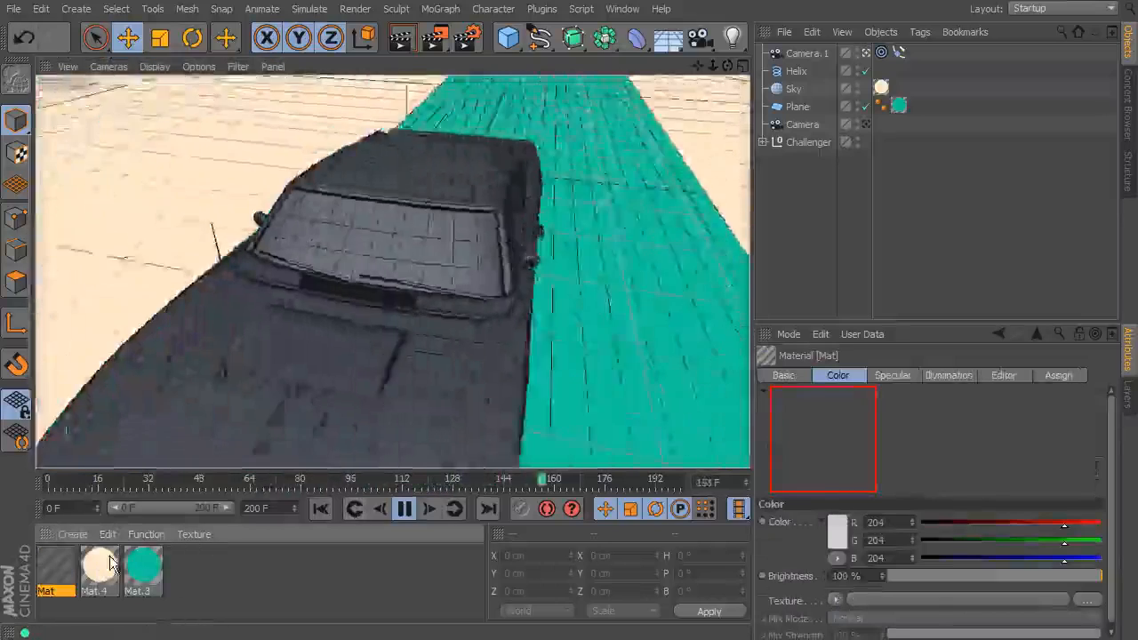
left_click(406, 509)
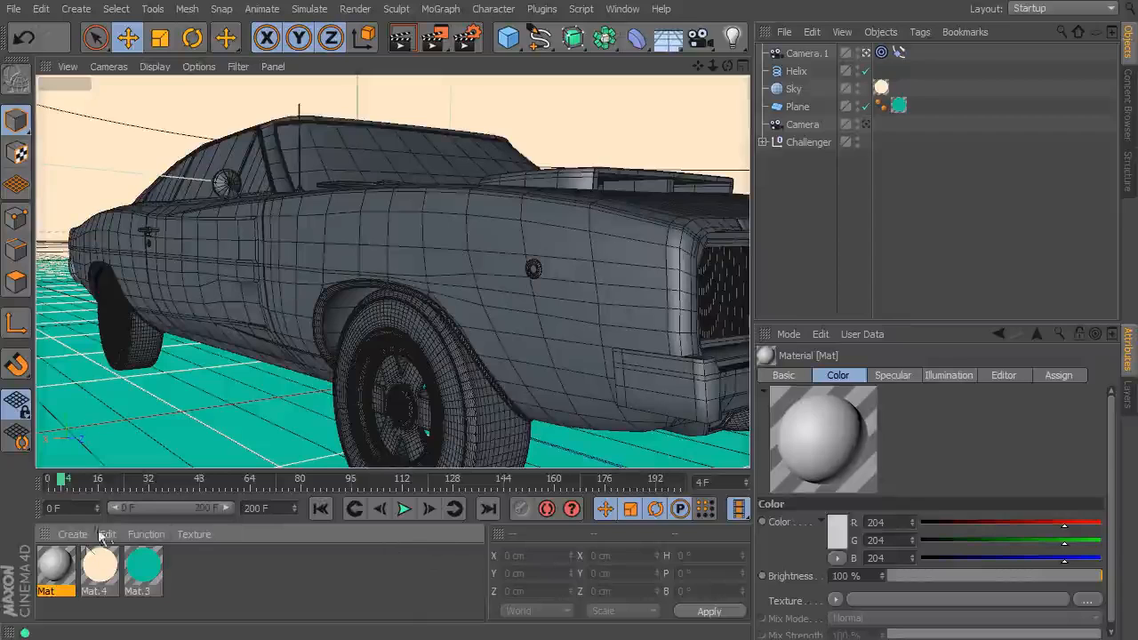
Set the new material's color to an orange-red of R 218, G 41, B 10
double_click(55, 564)
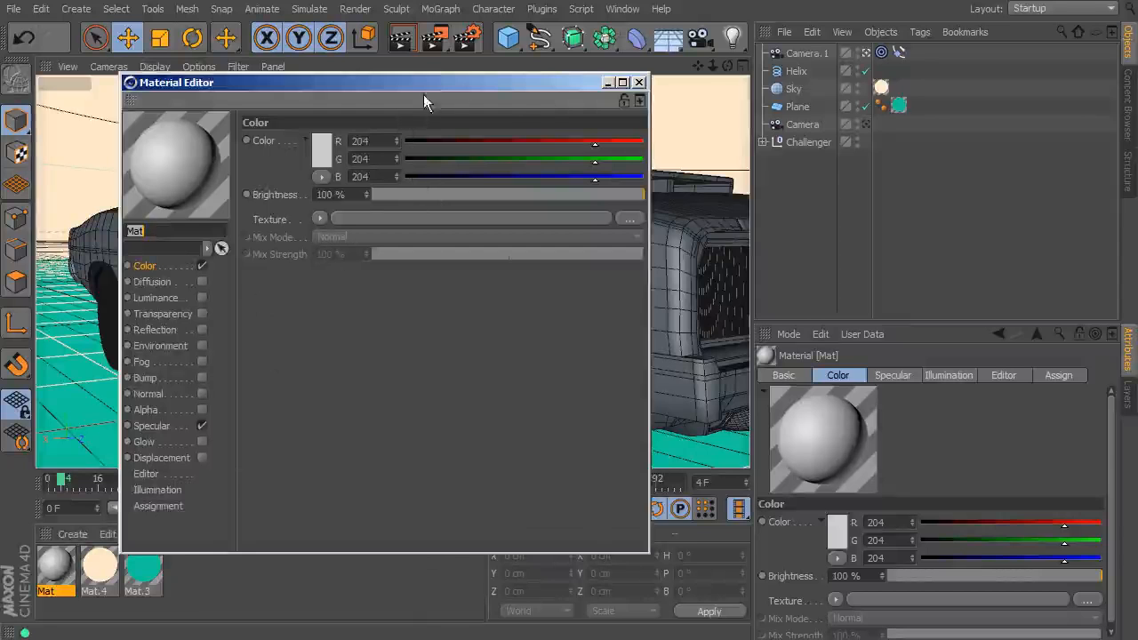
left_click_drag(622, 142, 337, 179)
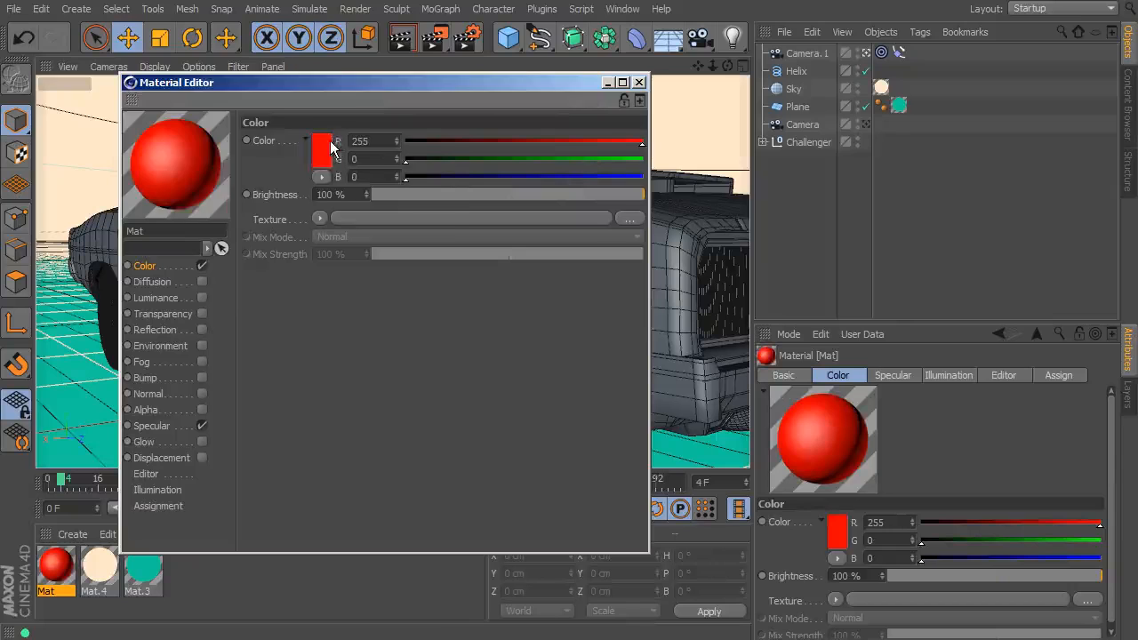
left_click(324, 141)
mouse_move(301, 101)
left_mouse_down()
mouse_move(287, 72)
mouse_move(323, 89)
mouse_move(311, 101)
left_mouse_up()
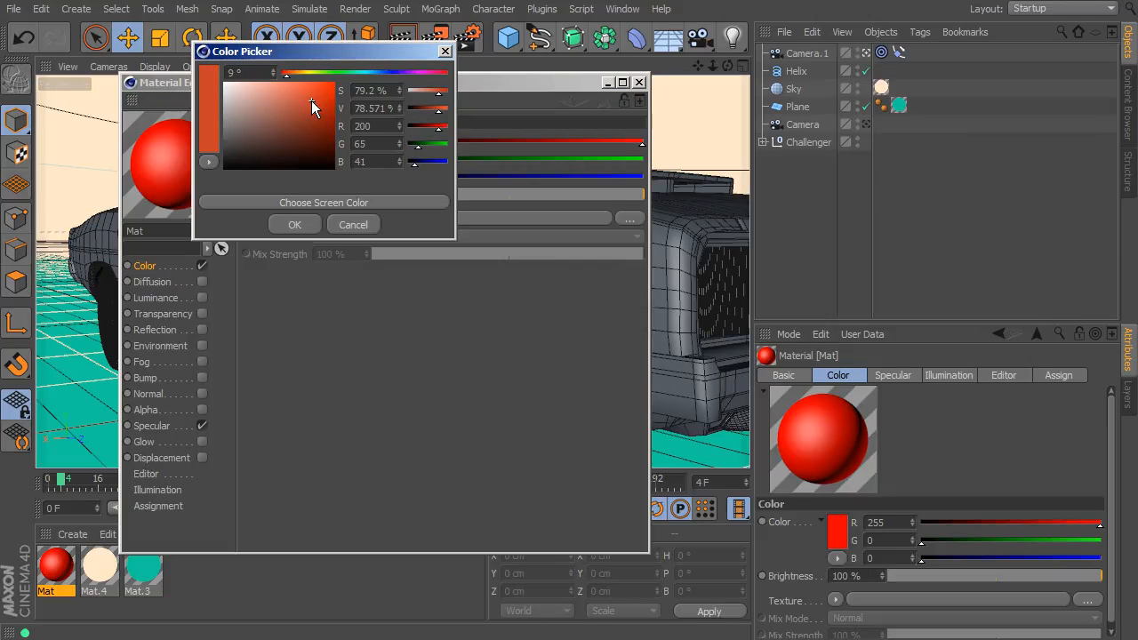
left_click(296, 224)
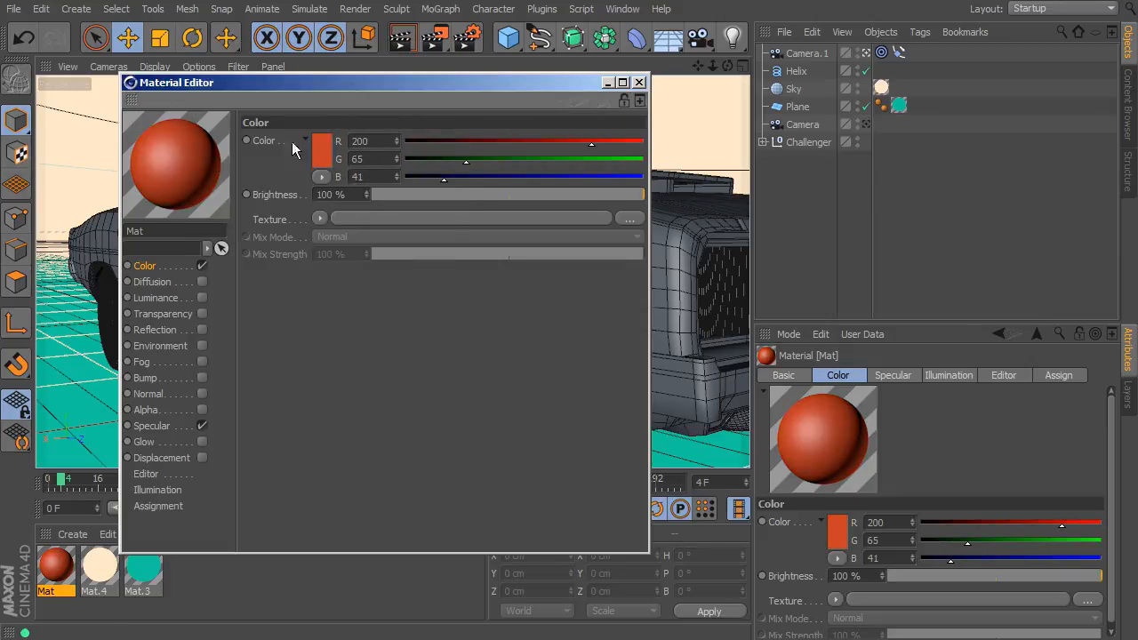
left_click(324, 145)
left_click_drag(310, 96, 328, 94)
left_click(303, 221)
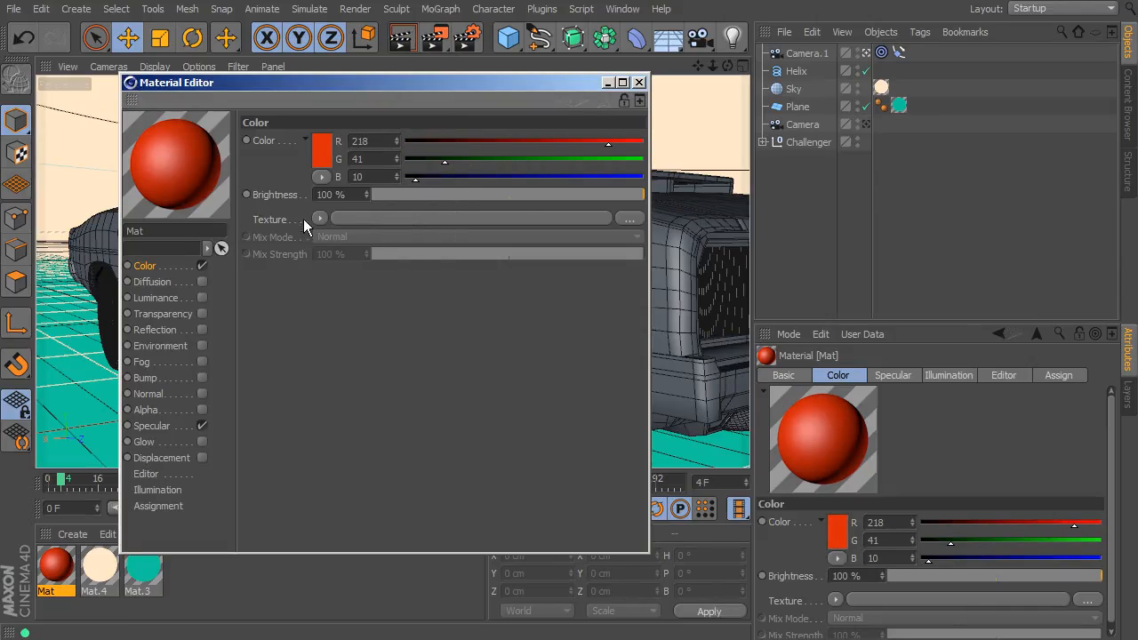
left_click(639, 81)
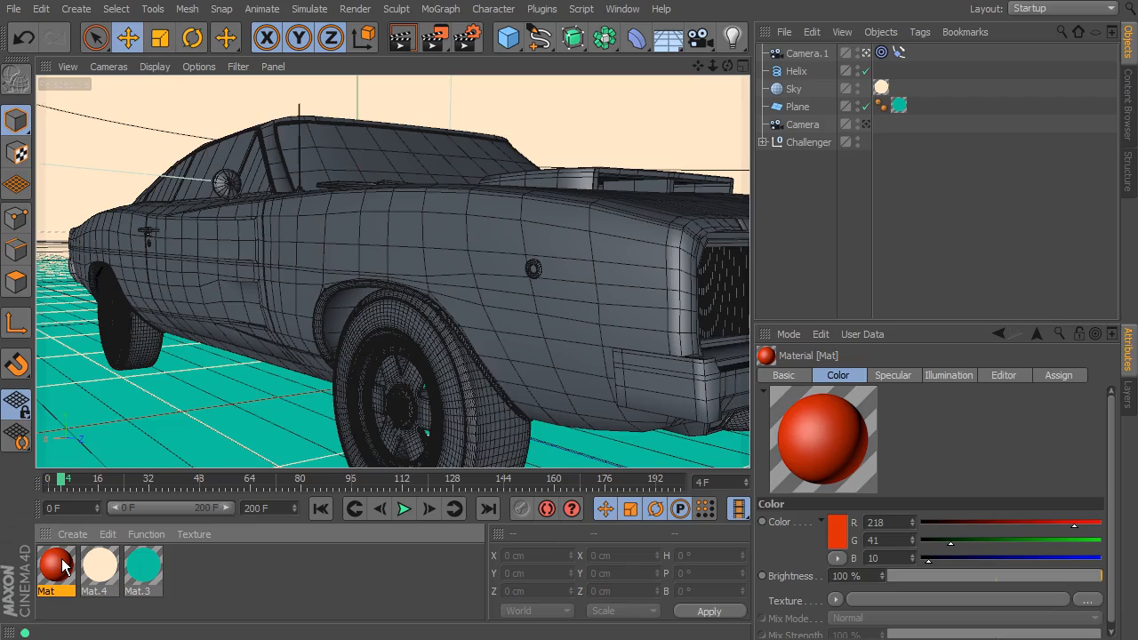
Duplicate the orange-red material twice, keeping the copies beside the original ahead of the cream and green materials
left_click_drag(61, 563, 241, 572, "ctrl")
left_click_drag(144, 574, 264, 573)
left_click_drag(100, 566, 204, 567)
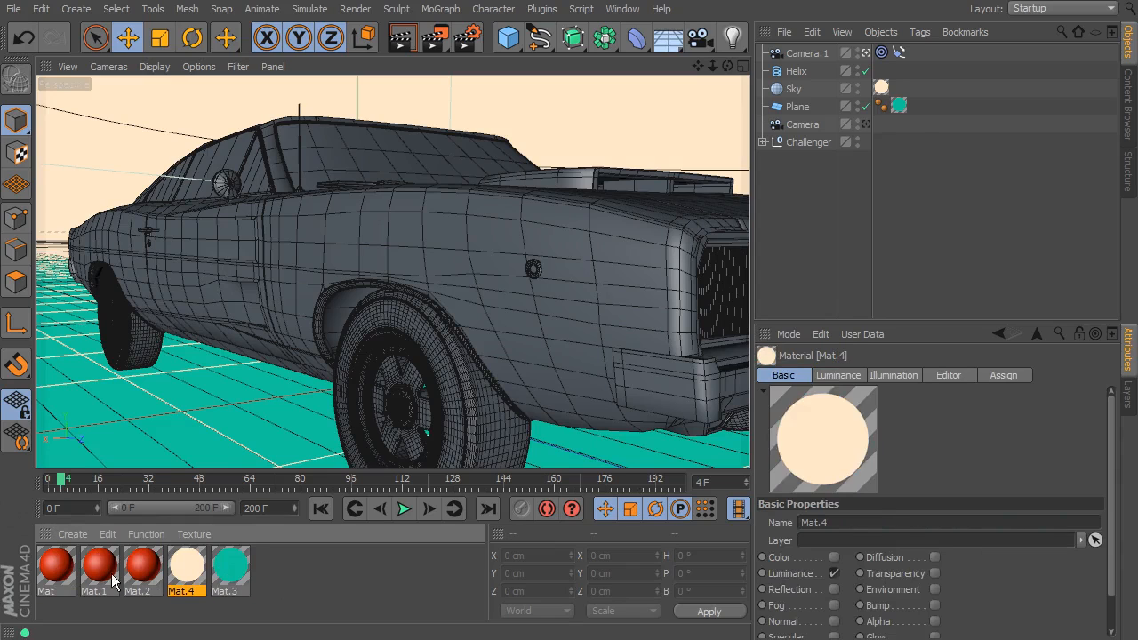
left_click(105, 561)
left_click(145, 571)
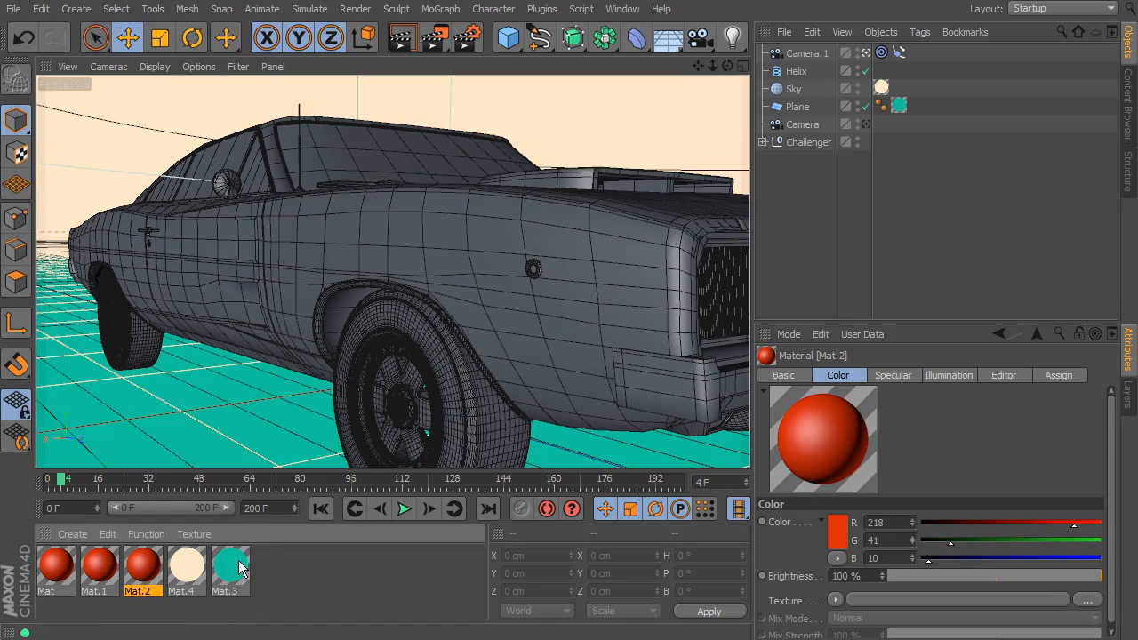
Make Mat a flat luminance material by copying its color into Luminance, enabling that channel and disabling Color and Specular
double_click(62, 565)
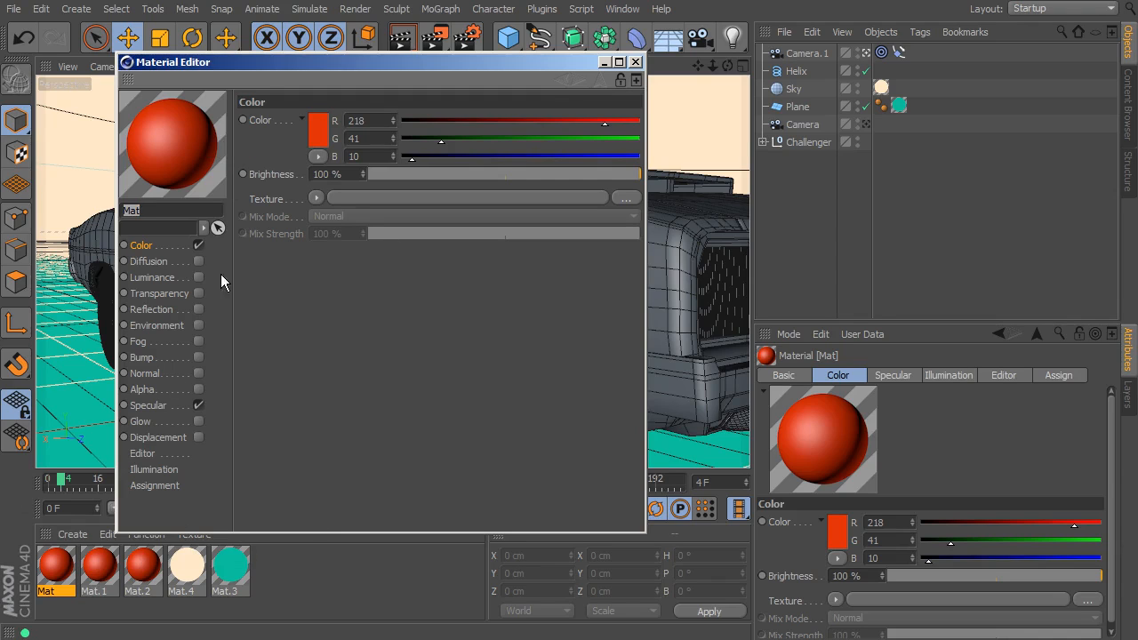
left_click(151, 277)
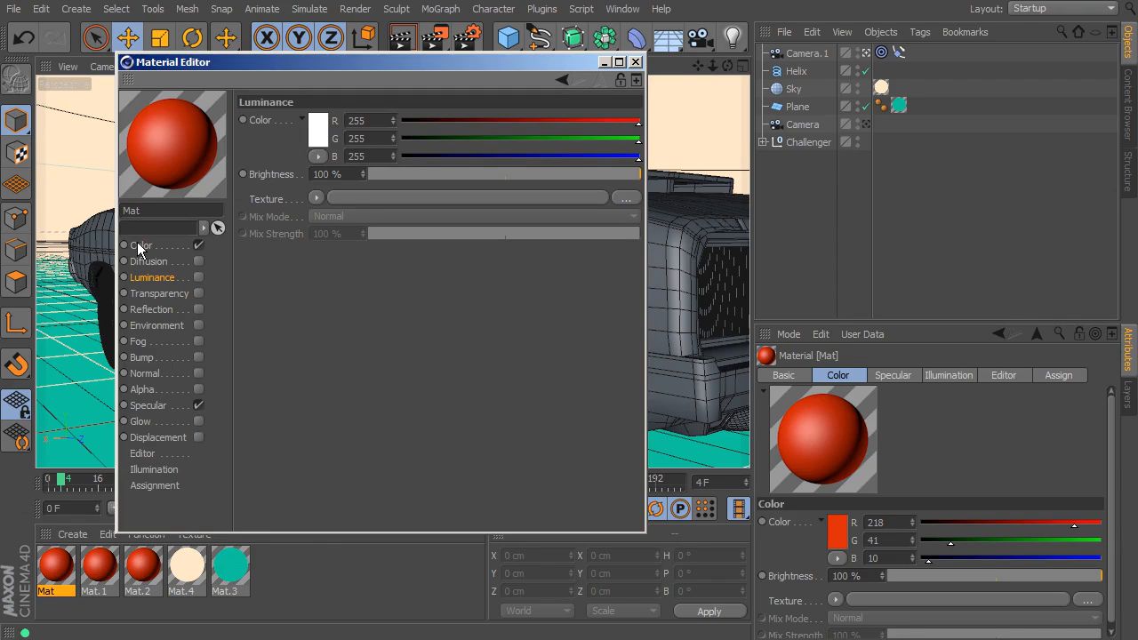
left_click(141, 247)
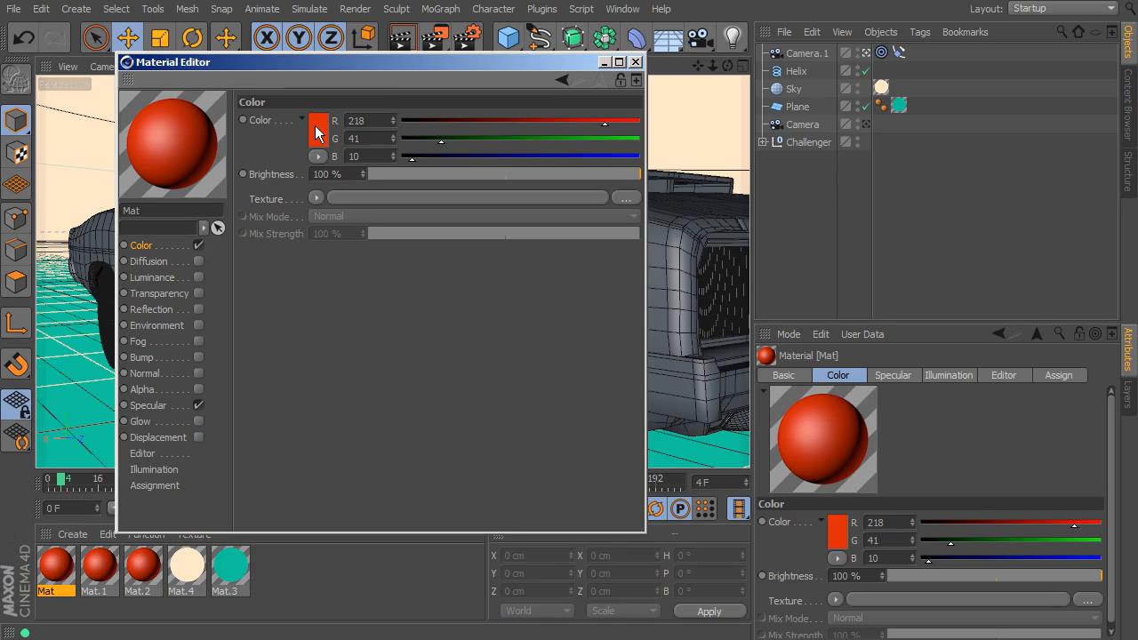
left_click(151, 278)
left_click_drag(150, 277, 315, 127)
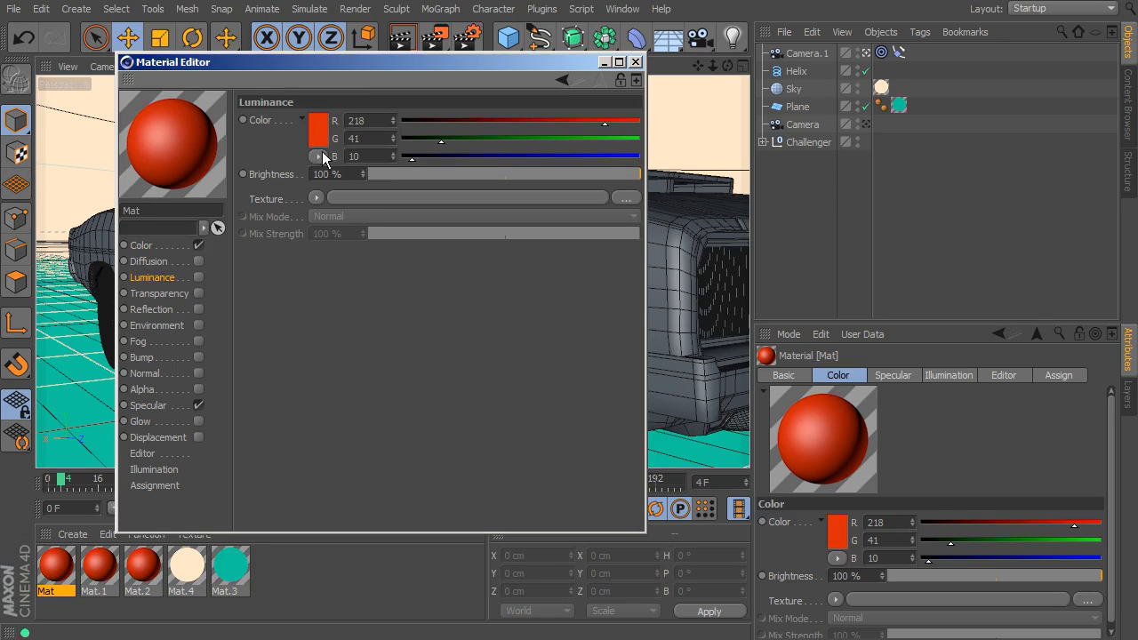
left_click(200, 277)
left_click(199, 245)
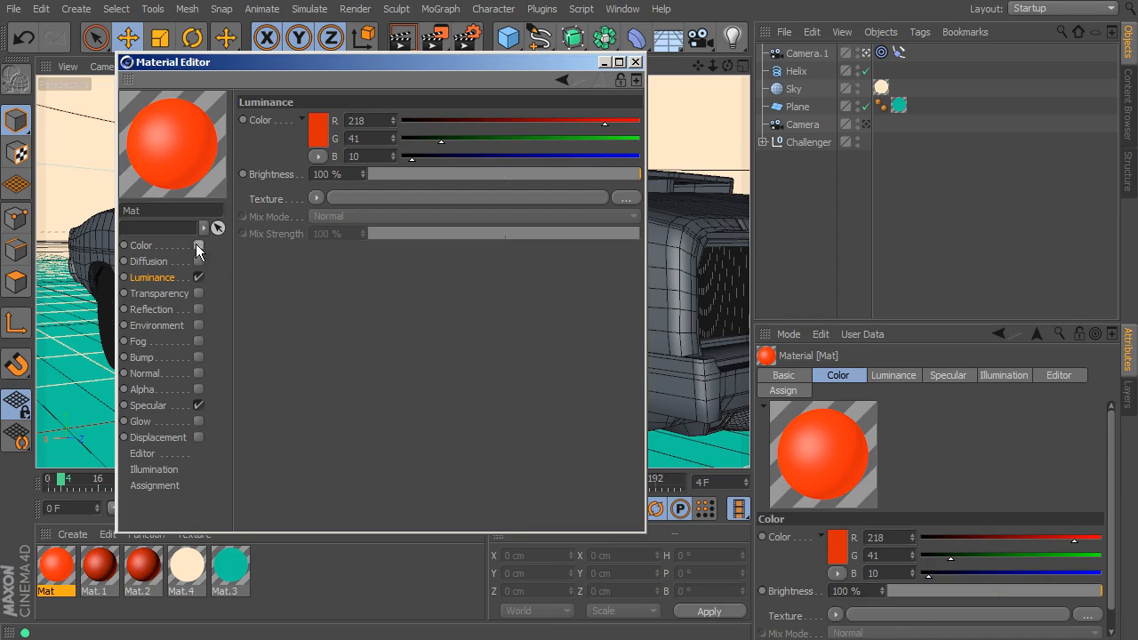
left_click(198, 406)
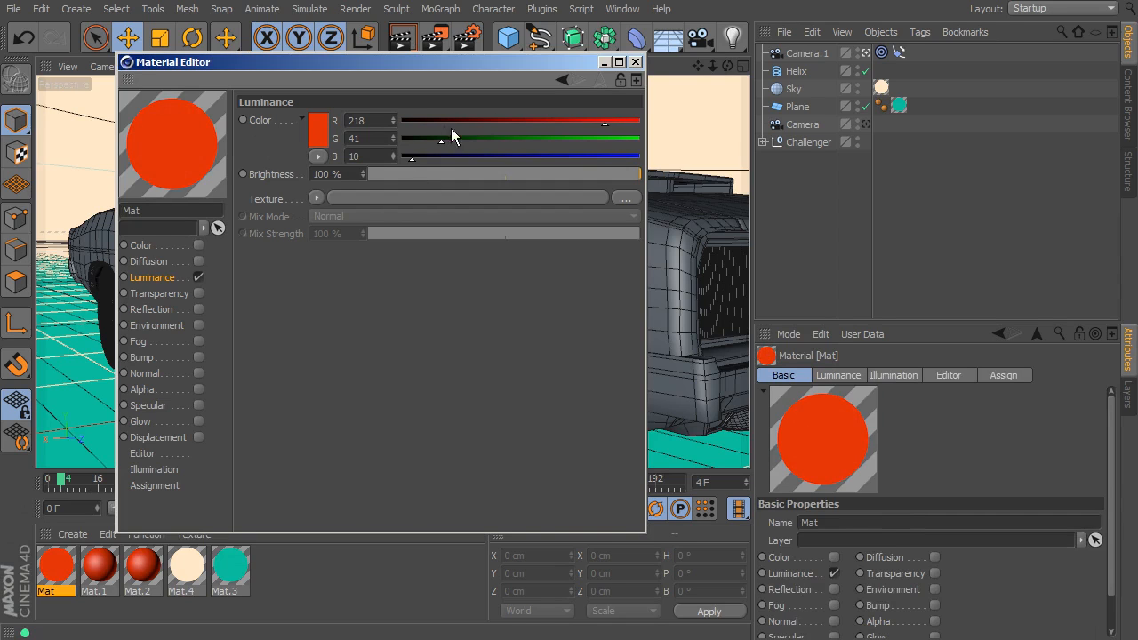
left_click(635, 61)
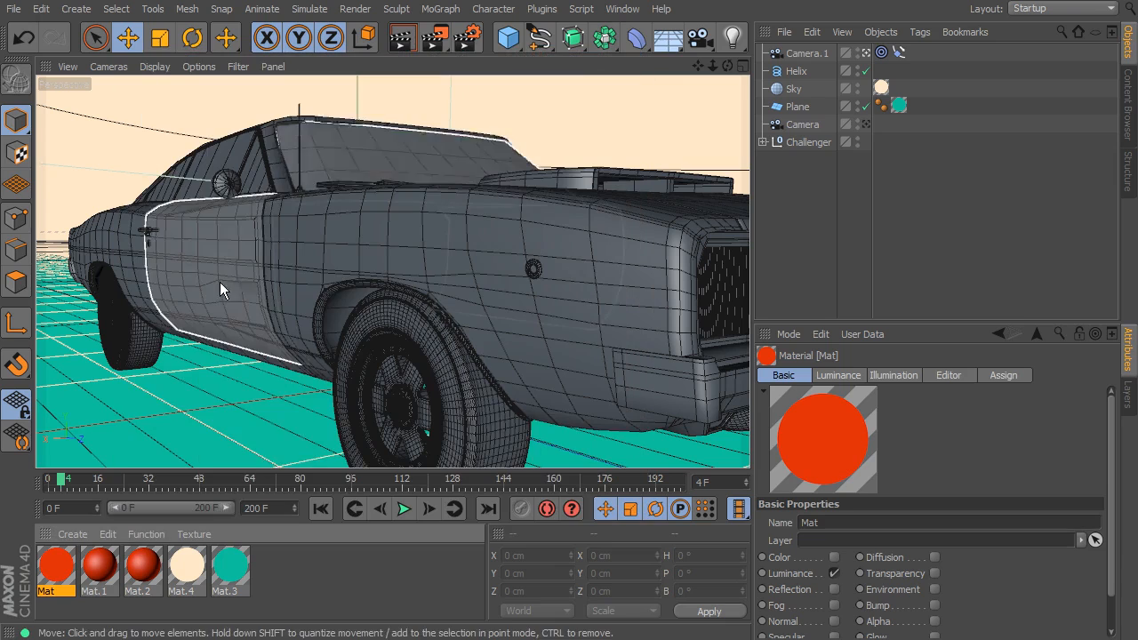
Enable Luminance on Mat.1 with its orange-red color copied in, and turn off its Color and Specular channels
double_click(100, 565)
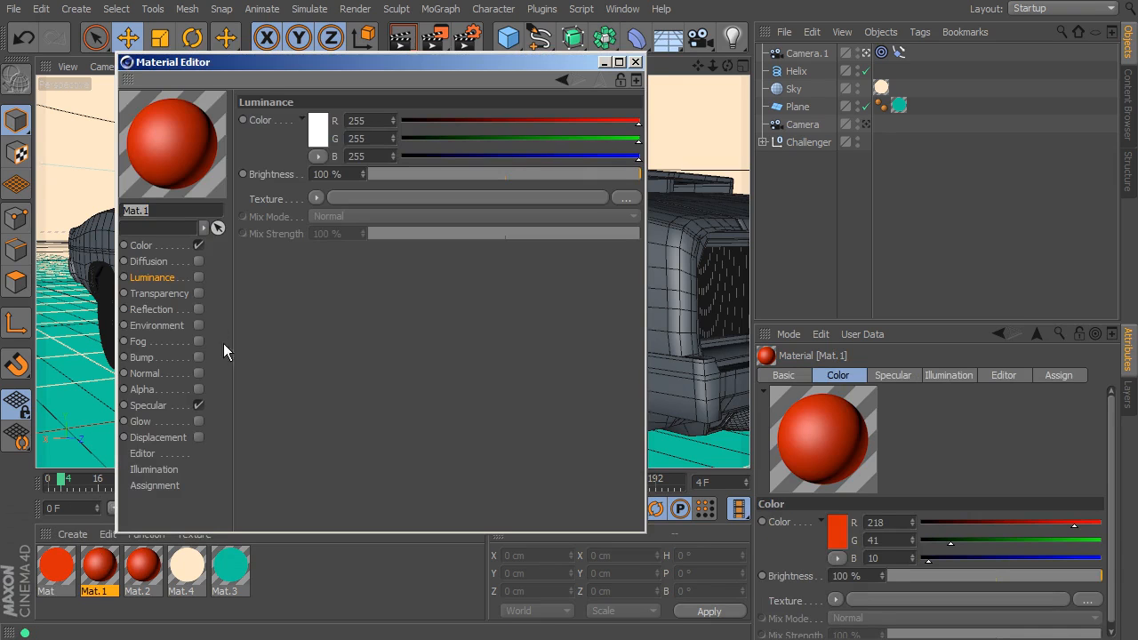
left_click(198, 276)
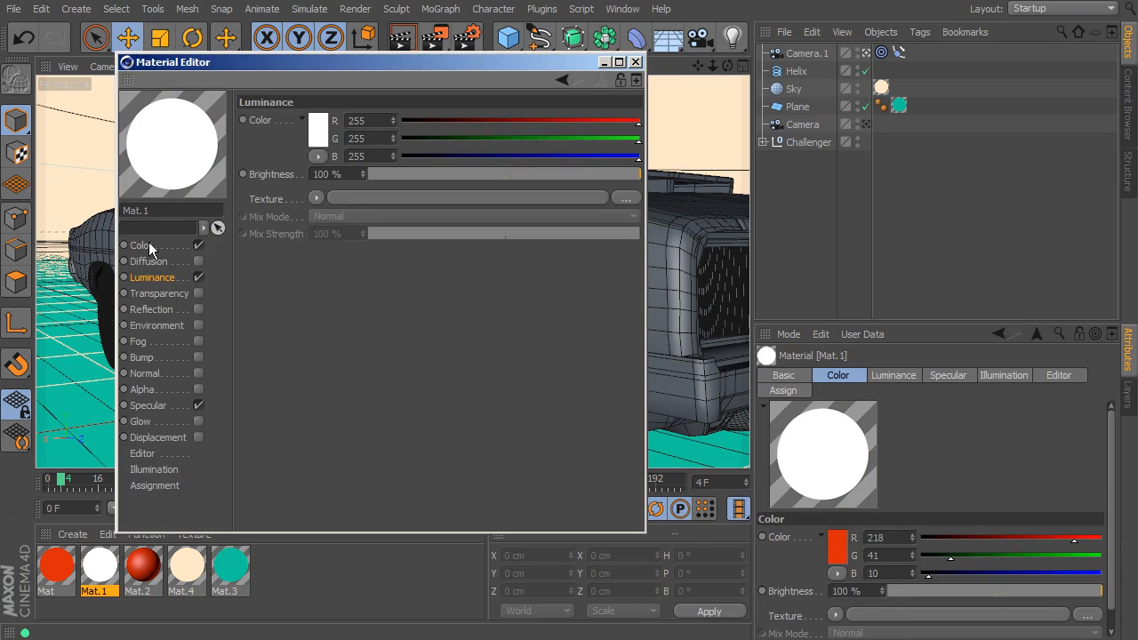
left_click(142, 245)
left_click(158, 277)
left_click_drag(313, 129, 316, 130)
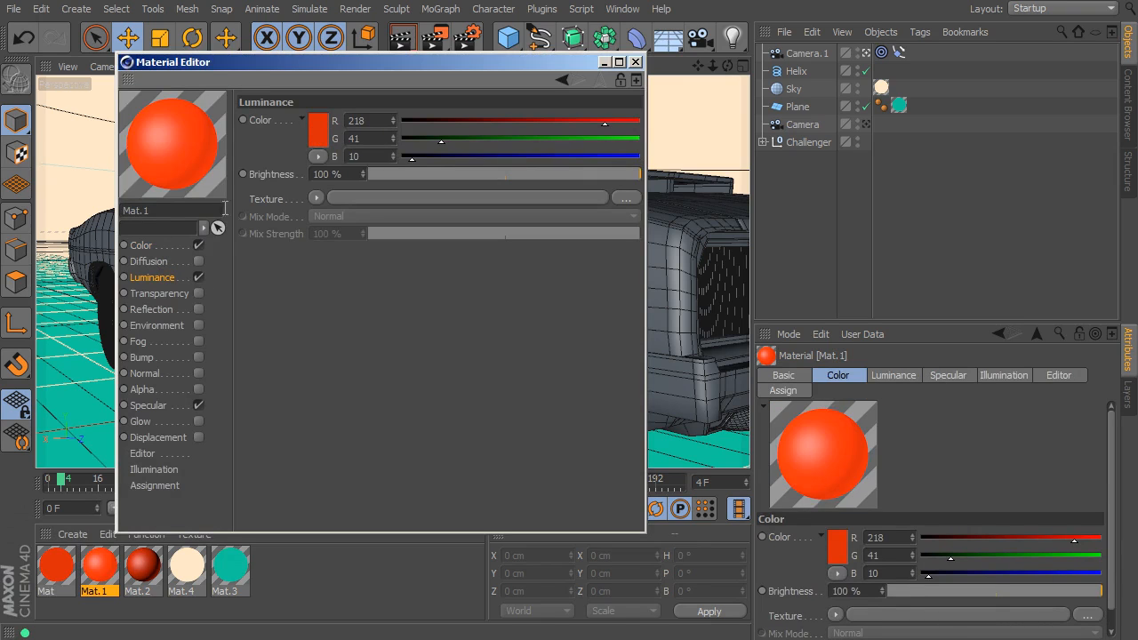
left_click(198, 245)
left_click(198, 405)
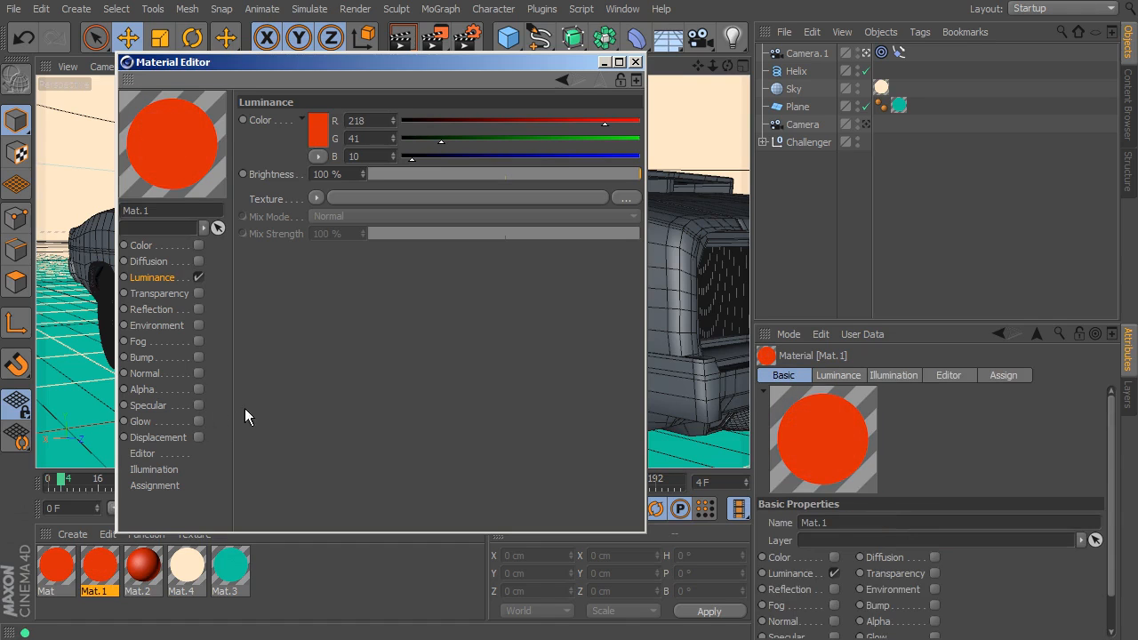
Darken Mat.1's luminance color to a reddish brown of about R 139, G 43, B 16
left_click(324, 121)
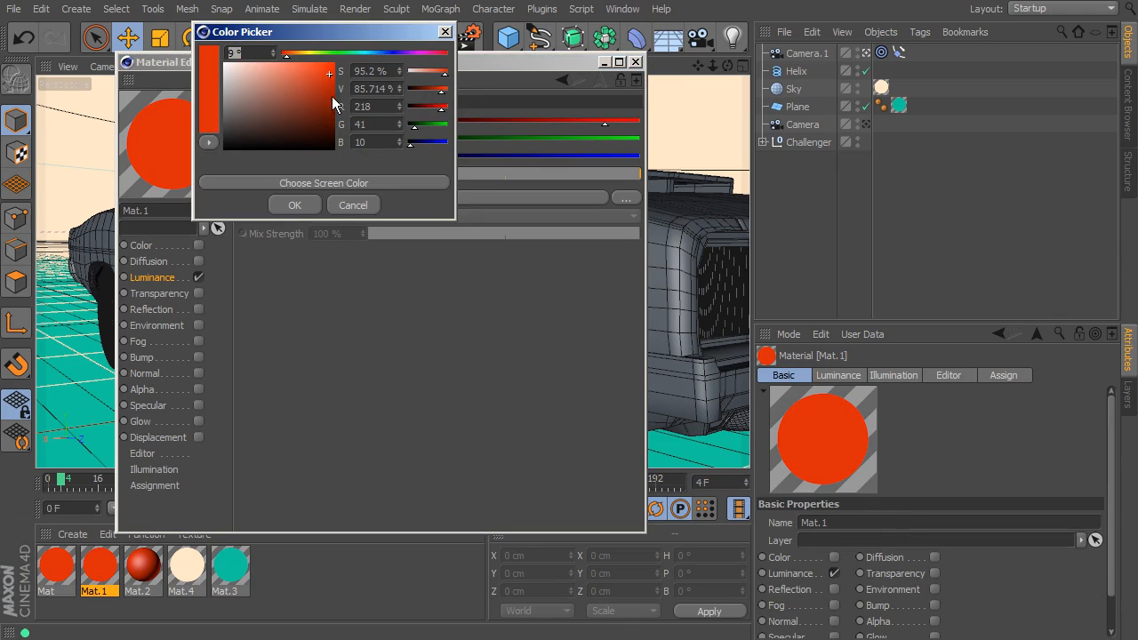
left_click(324, 86)
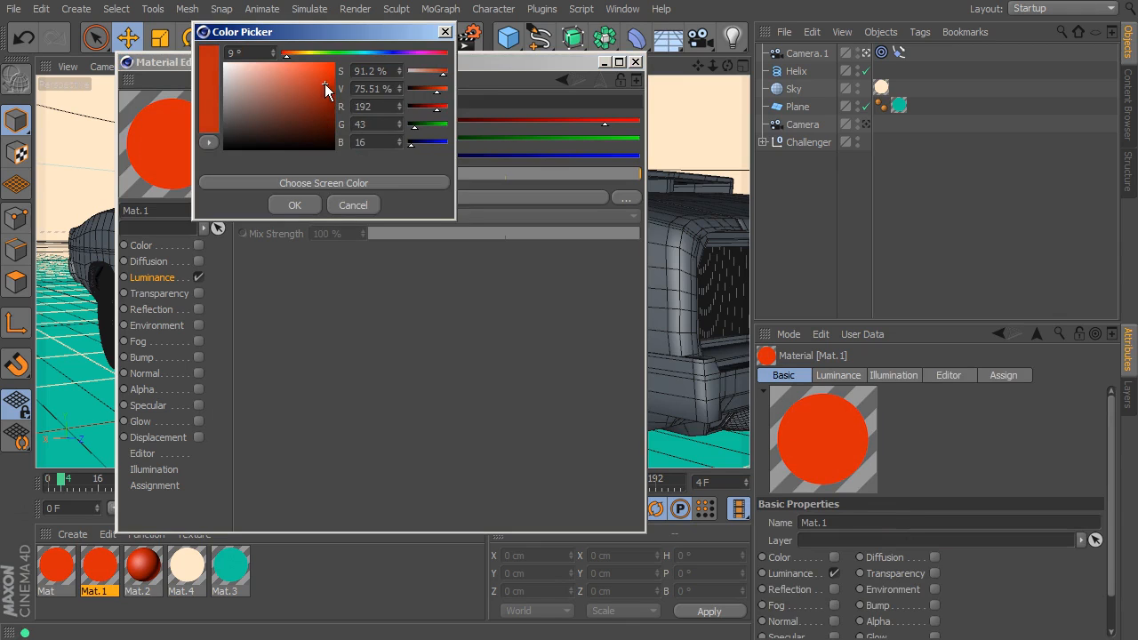
left_click(306, 205)
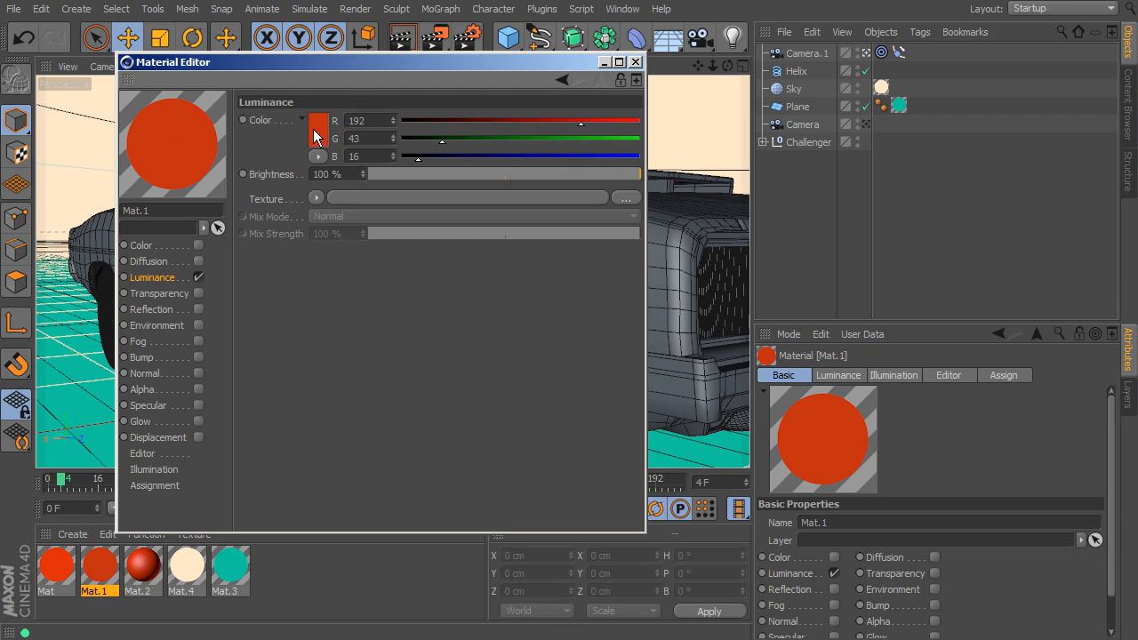
left_click(550, 122)
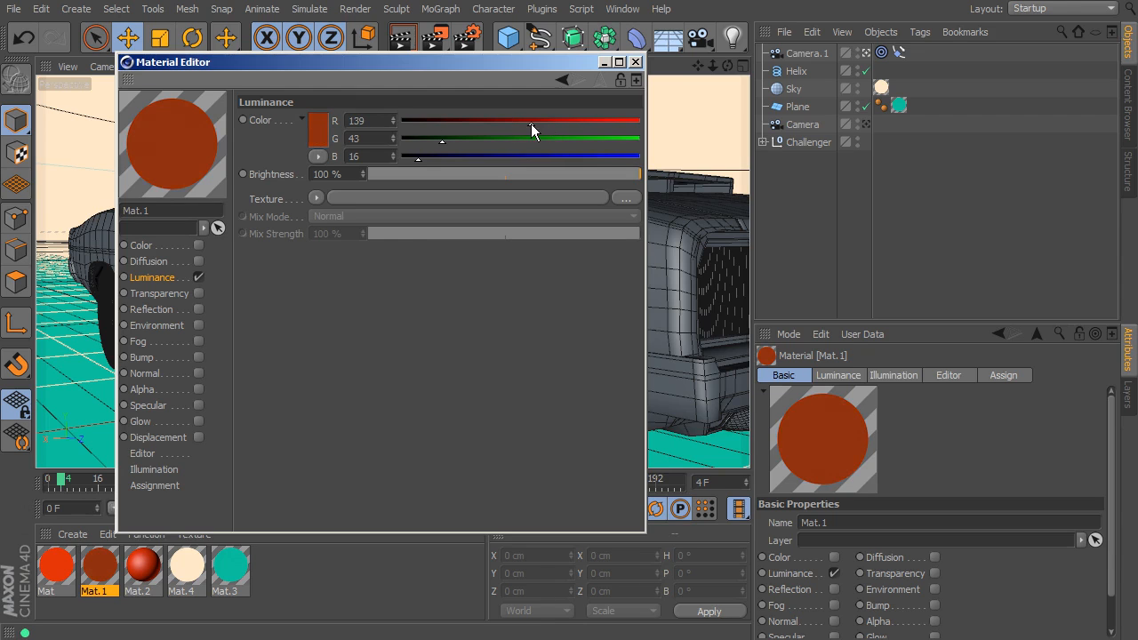
mouse_move(530, 124)
left_mouse_down()
mouse_move(520, 124)
mouse_move(531, 126)
left_mouse_up()
mouse_move(442, 144)
left_mouse_down()
mouse_move(465, 145)
mouse_move(445, 144)
left_mouse_up()
left_click(635, 62)
Copy Mat.2's color into its Luminance channel, enable Luminance, and disable Color and Specular
double_click(143, 564)
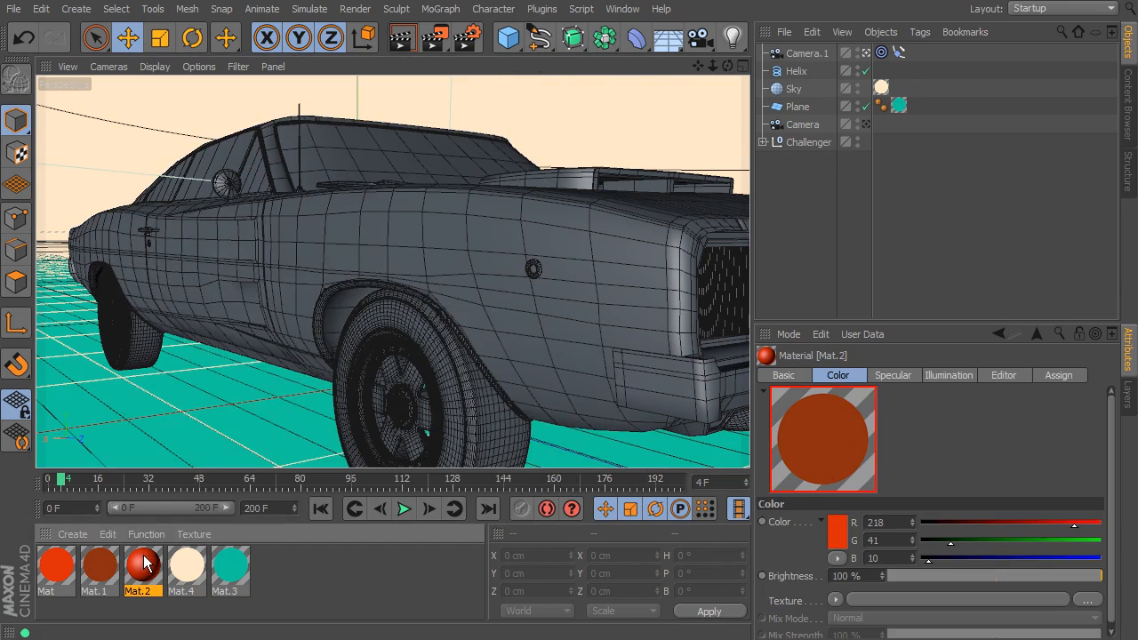
left_click(161, 247)
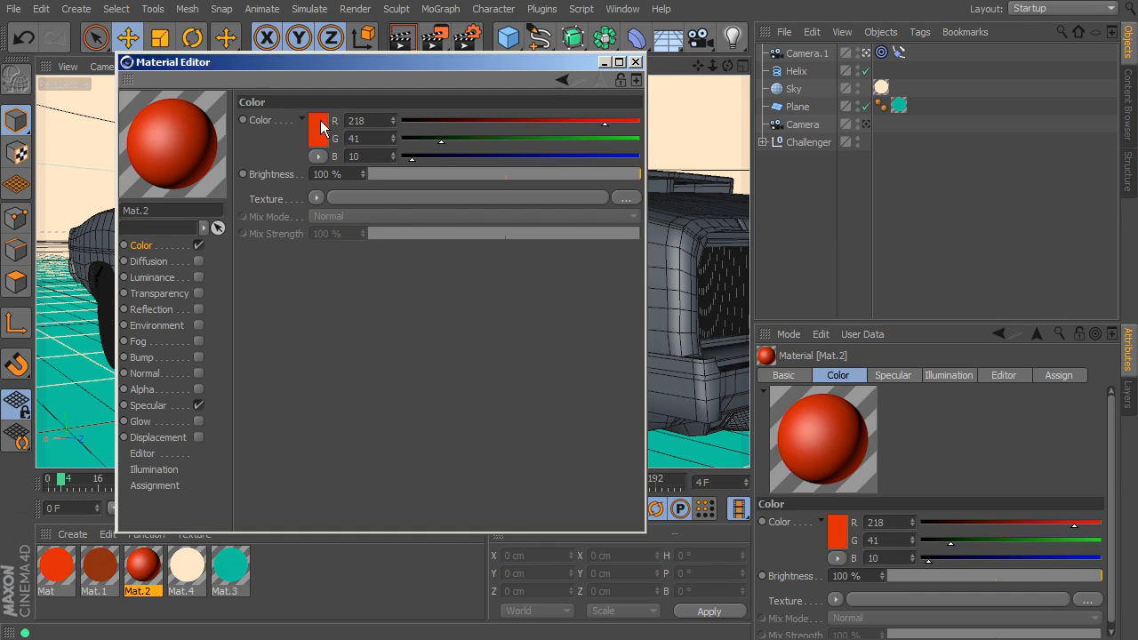
left_click(156, 278)
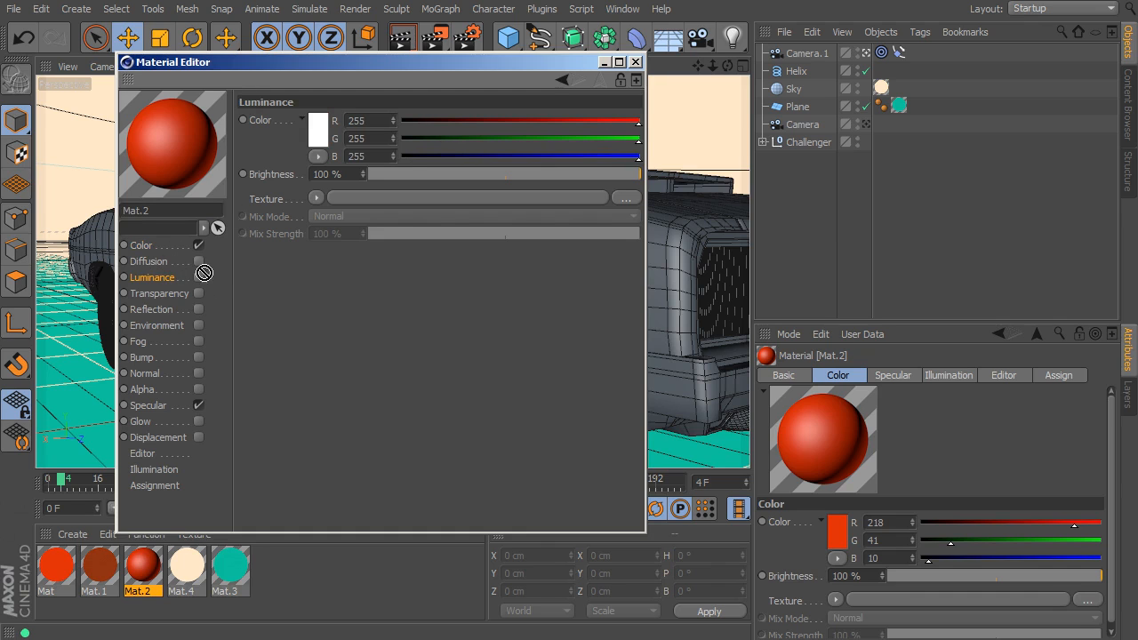
left_click_drag(316, 136, 318, 133)
left_click(198, 278)
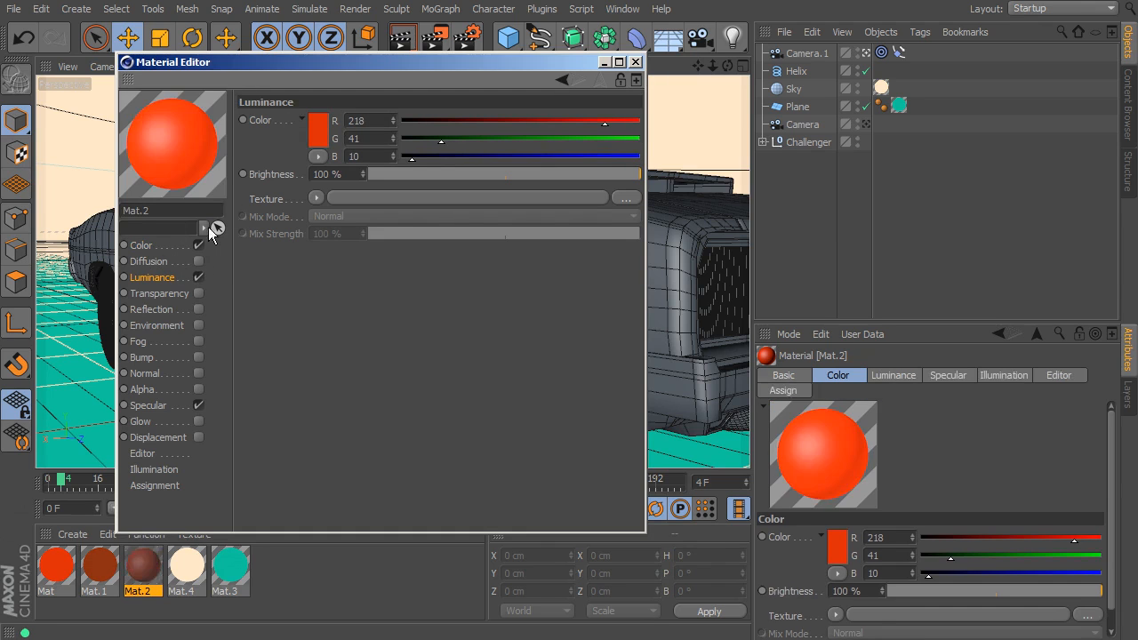
left_click(198, 245)
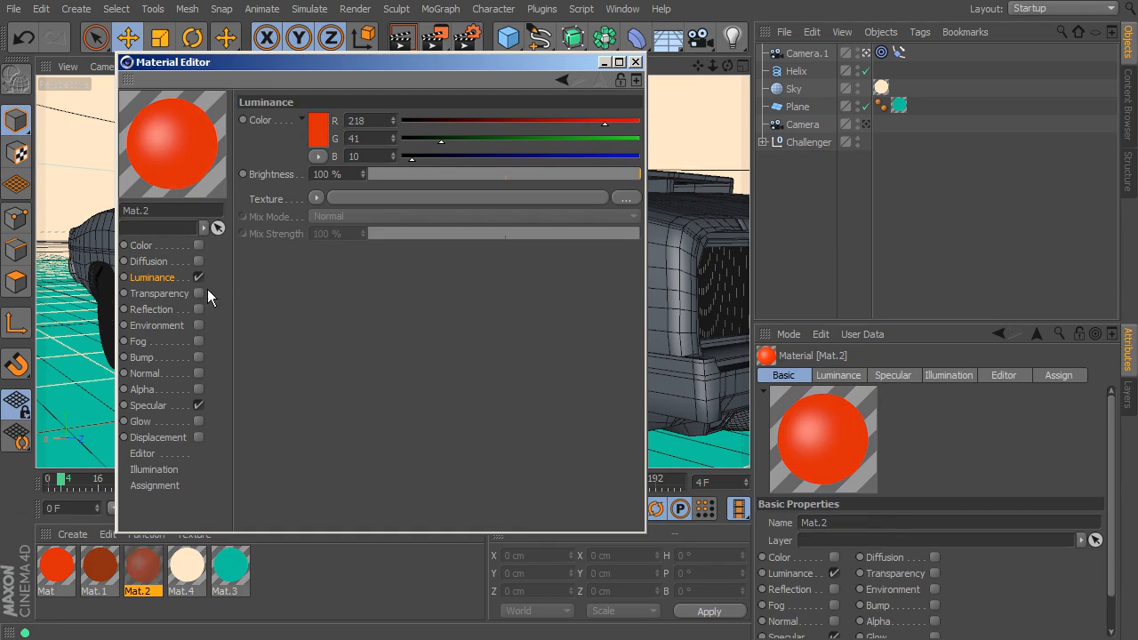
left_click(198, 406)
Lighten Mat.2's luminance color to a pale salmon of R 255, G 159, B 142
left_click(318, 138)
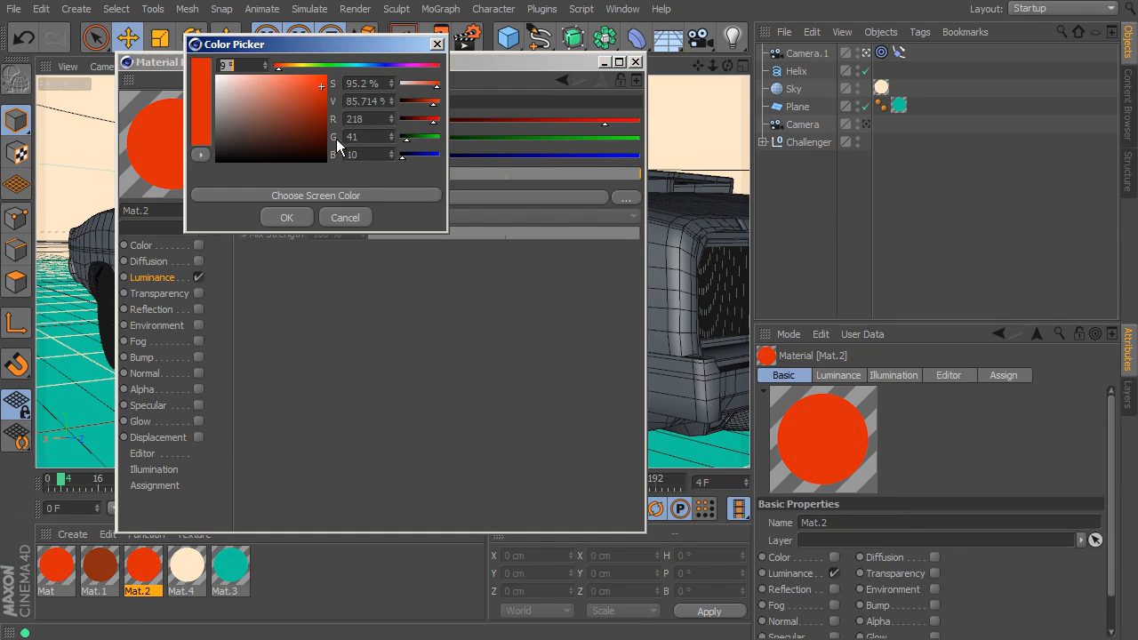
left_click(289, 78)
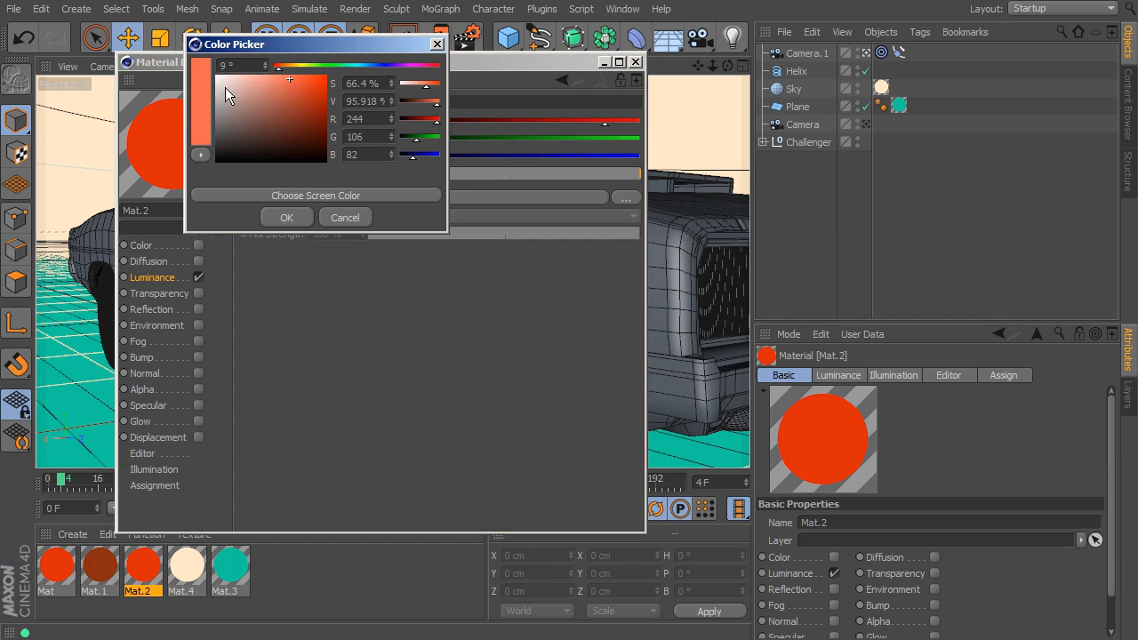
left_click_drag(275, 89, 266, 77)
left_click(293, 217)
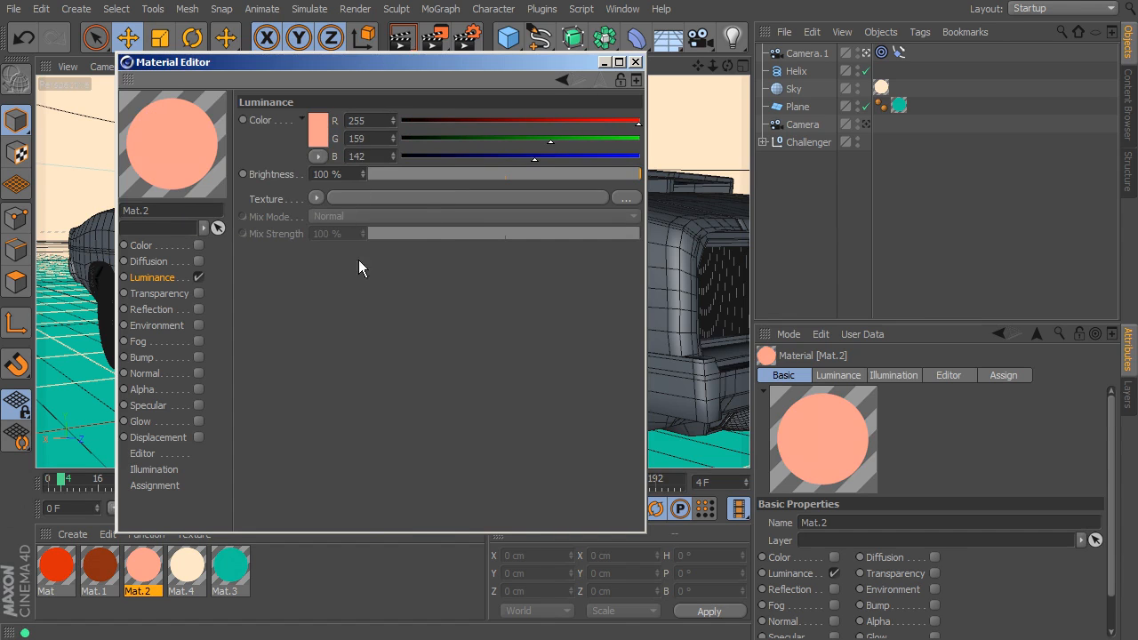
left_click(636, 62)
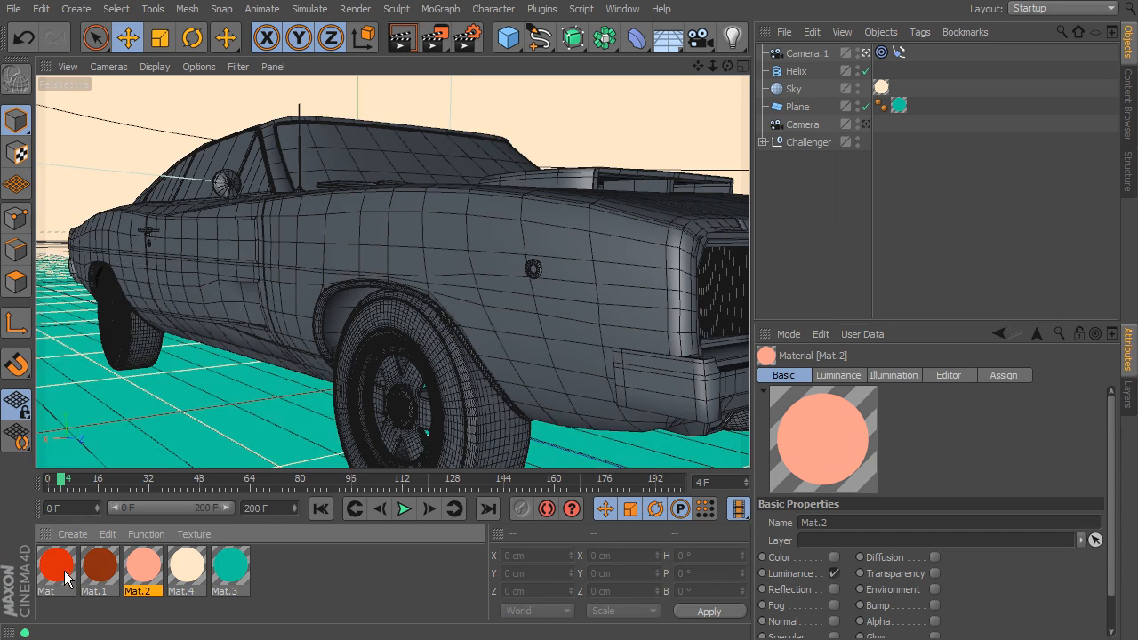
Apply the orange-red Mat material to the car's body, door, hood and trunk
left_click_drag(137, 473, 507, 246)
left_click_drag(94, 479, 257, 320)
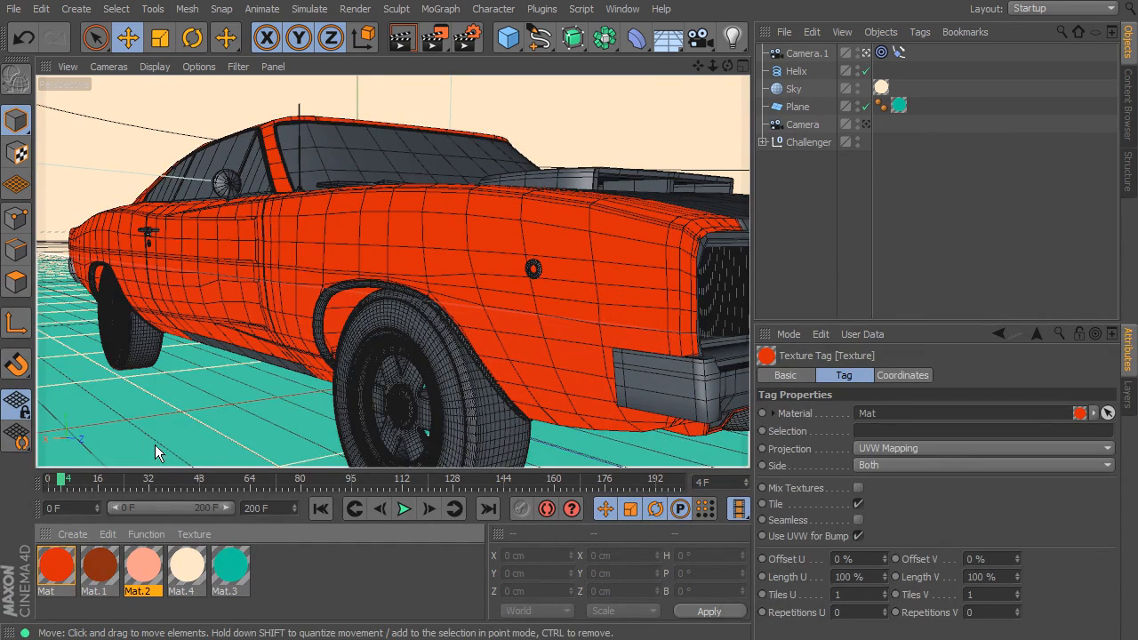
left_click_drag(51, 483, 158, 497)
left_click_drag(56, 565, 477, 233)
left_click_drag(158, 484, 348, 497)
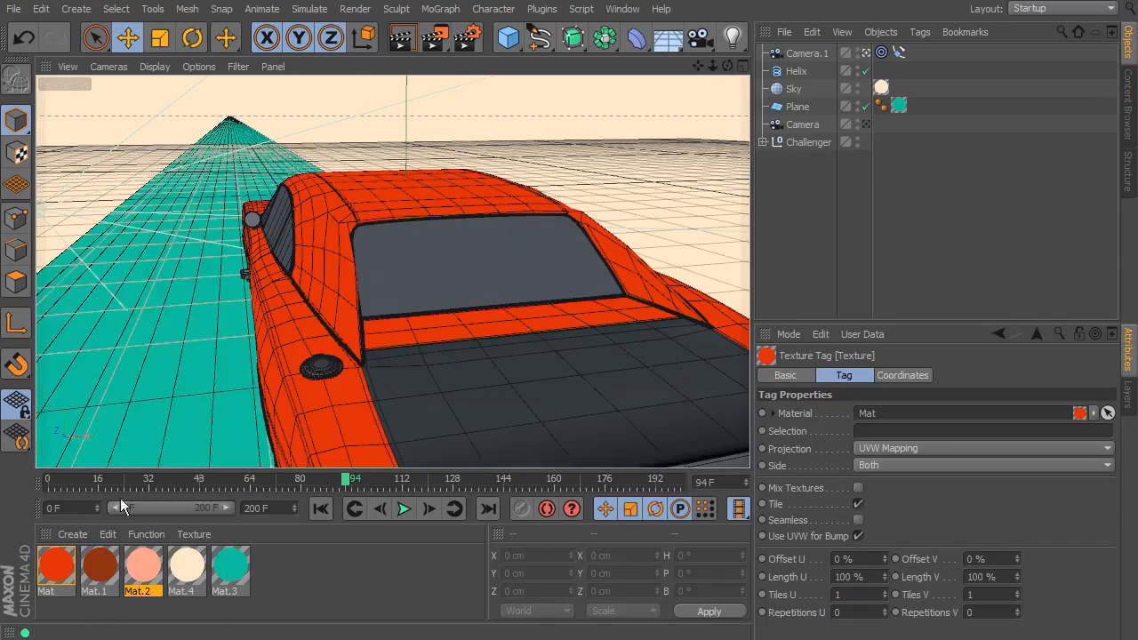
left_click_drag(52, 561, 413, 434)
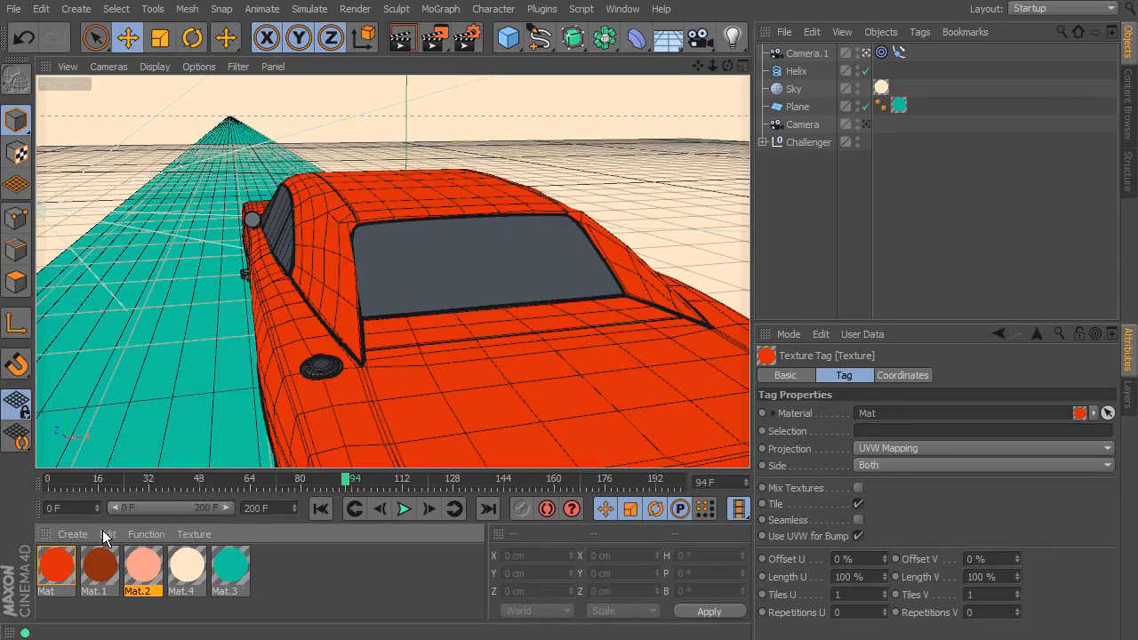
left_click_drag(356, 482, 49, 458)
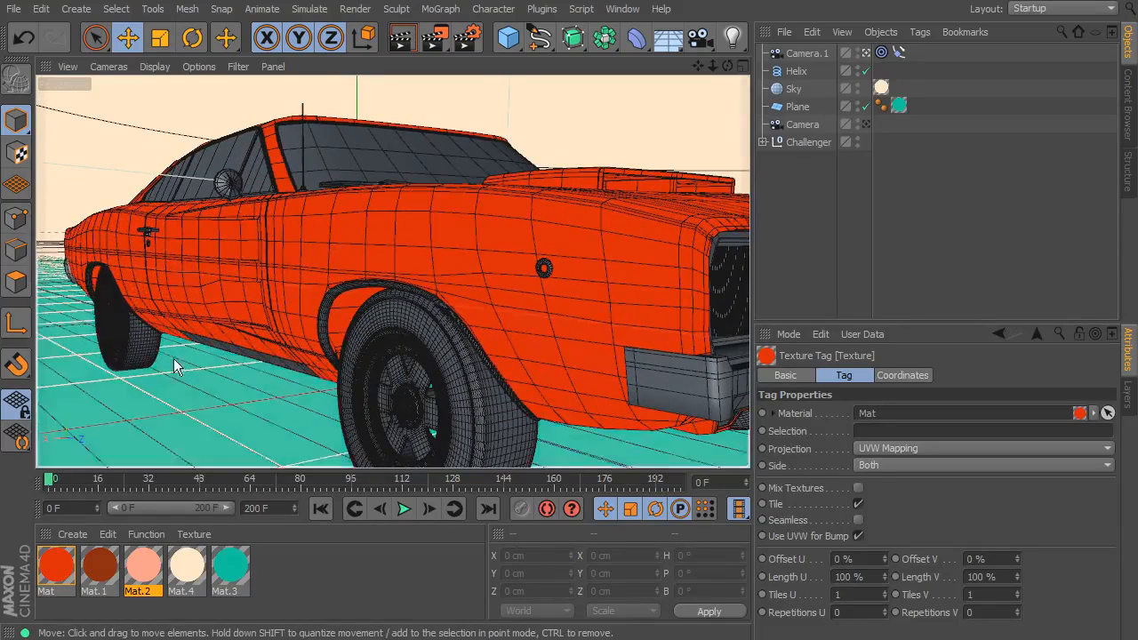
Apply the dark reddish-brown Mat.1 material to the front and rear tires on both sides of the car
left_click_drag(99, 565, 467, 407)
left_click_drag(105, 559, 144, 333)
left_click_drag(49, 475, 231, 488)
left_click_drag(179, 461, 291, 386)
left_click_drag(93, 564, 656, 347)
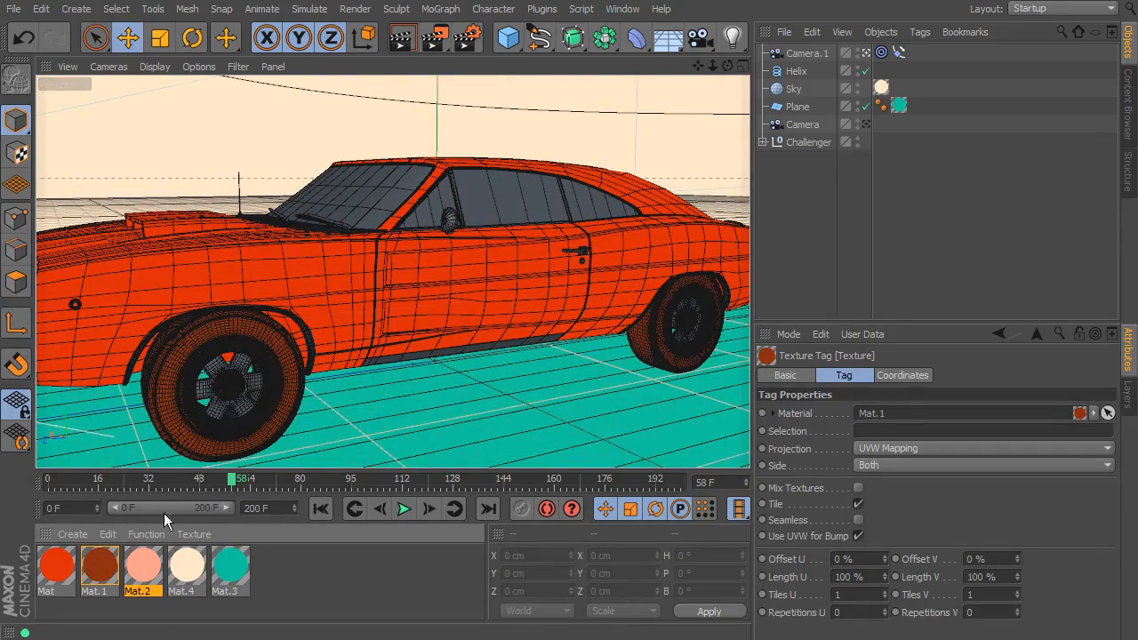
left_click_drag(147, 578, 244, 391)
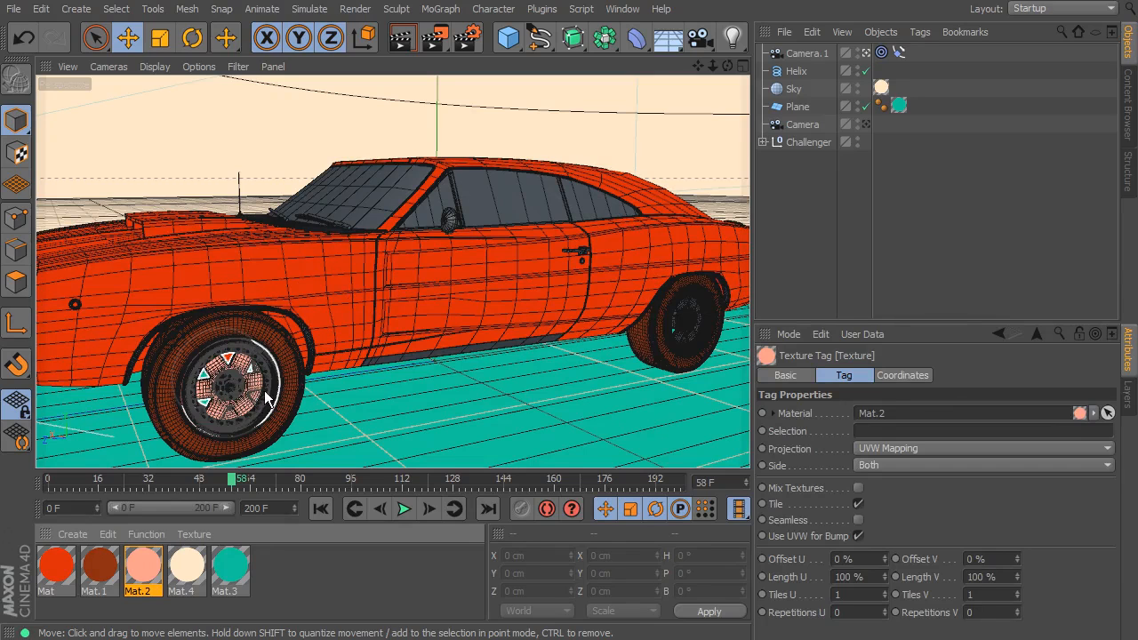
key("ctrl+z")
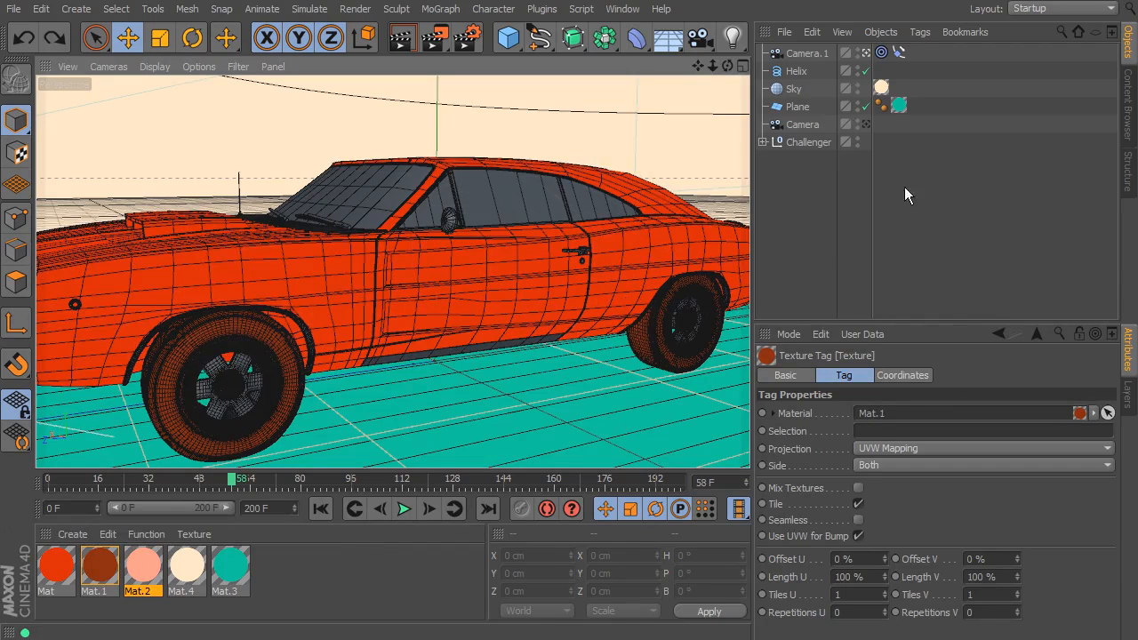
Expand the Challenger hierarchy and apply the Mat.1 material to the Rocker object
left_click(764, 142)
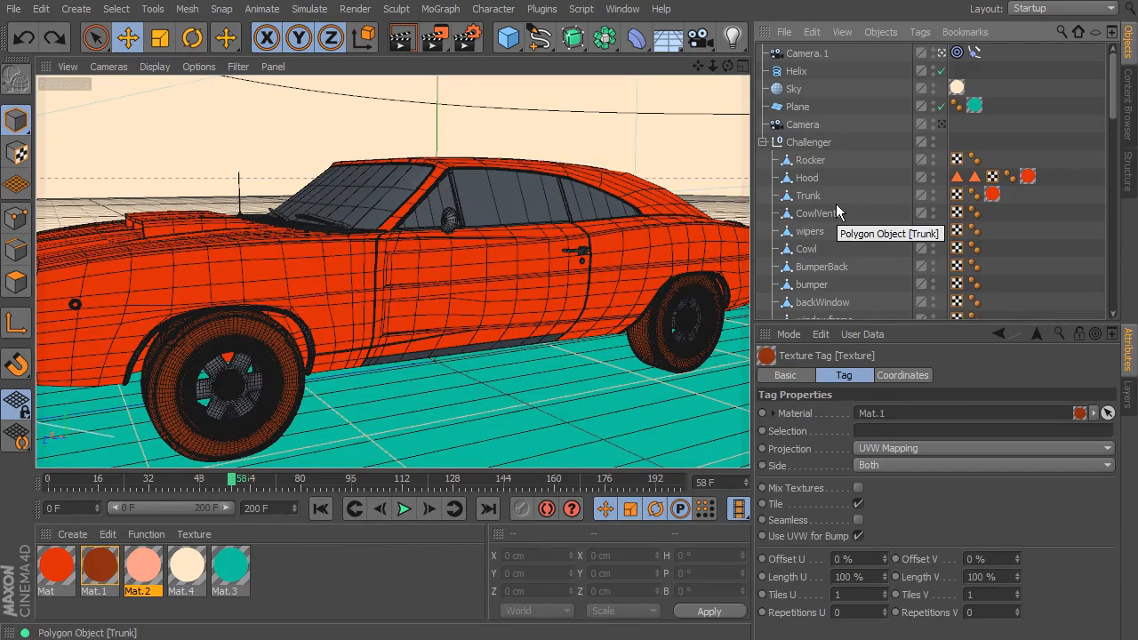
left_click(810, 160)
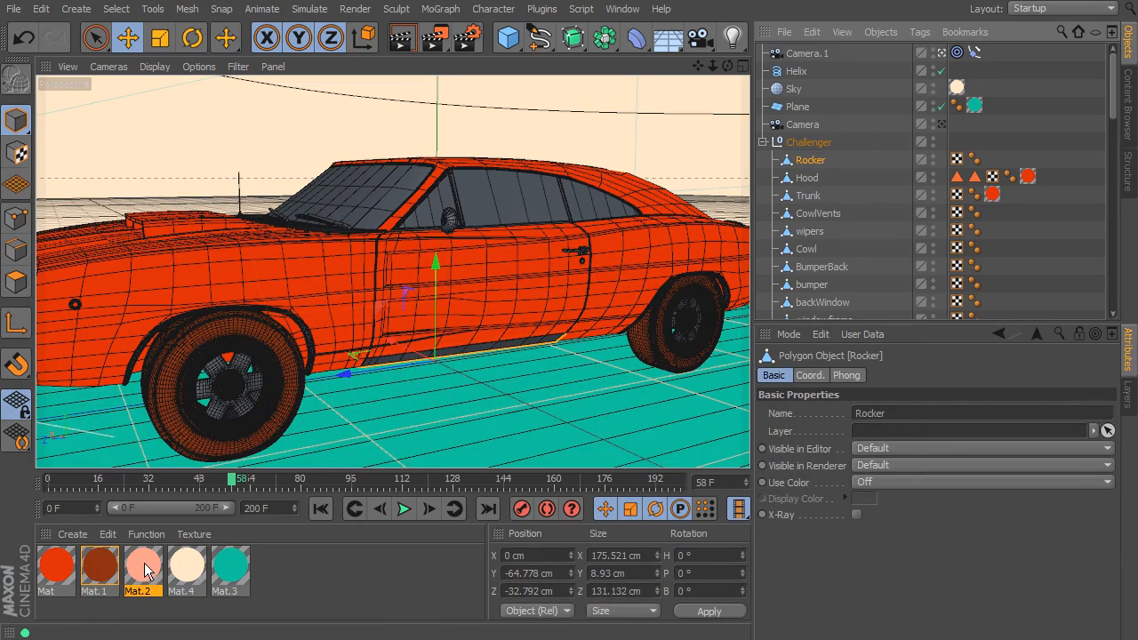
left_click_drag(97, 575, 813, 161)
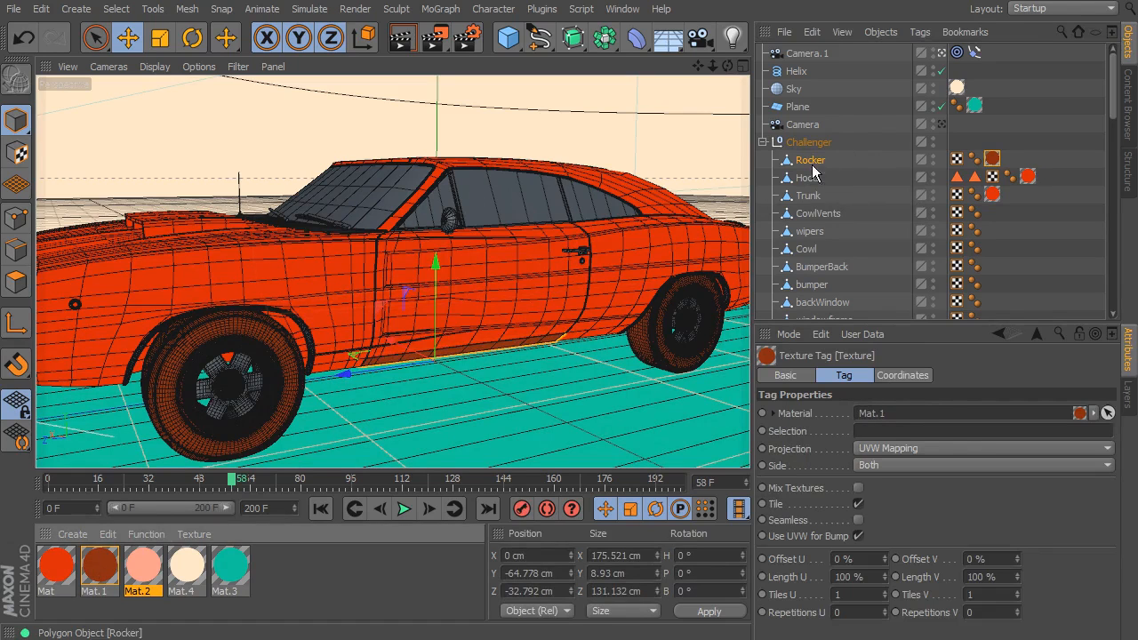
Apply the salmon Mat.2 material to the windowframe object
left_click(816, 217)
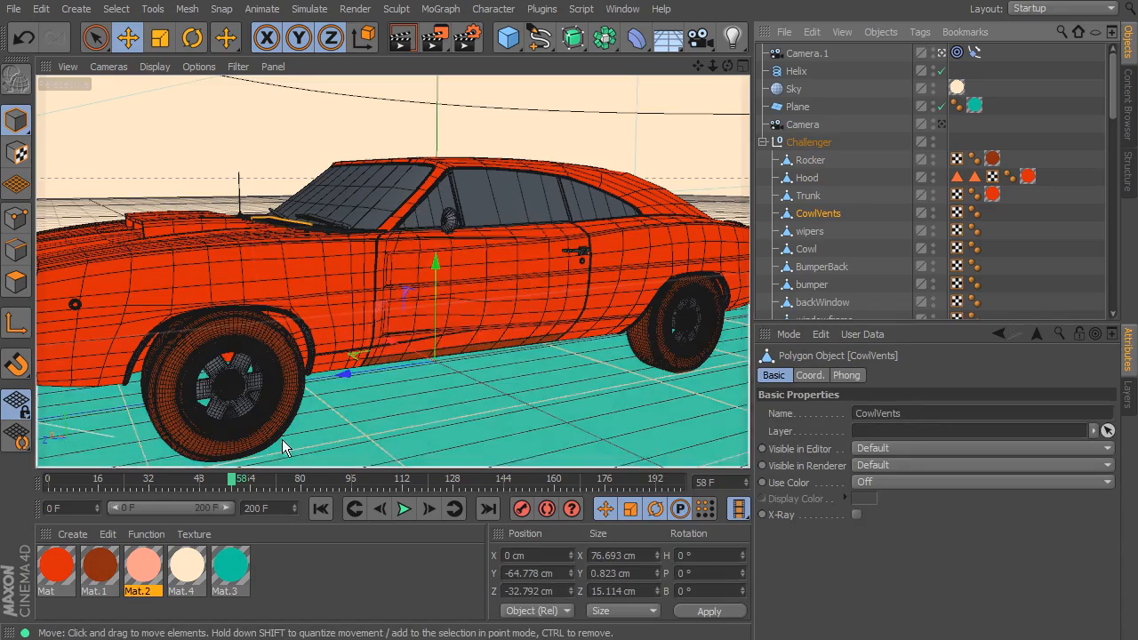
mouse_move(233, 480)
left_mouse_down()
mouse_move(146, 481)
mouse_move(374, 480)
mouse_move(125, 481)
mouse_move(123, 437)
mouse_move(93, 444)
mouse_move(162, 435)
left_mouse_up()
left_click_drag(399, 311, 435, 224)
key("ctrl+z")
left_click_drag(153, 564, 852, 314)
left_click_drag(864, 258, 945, 193)
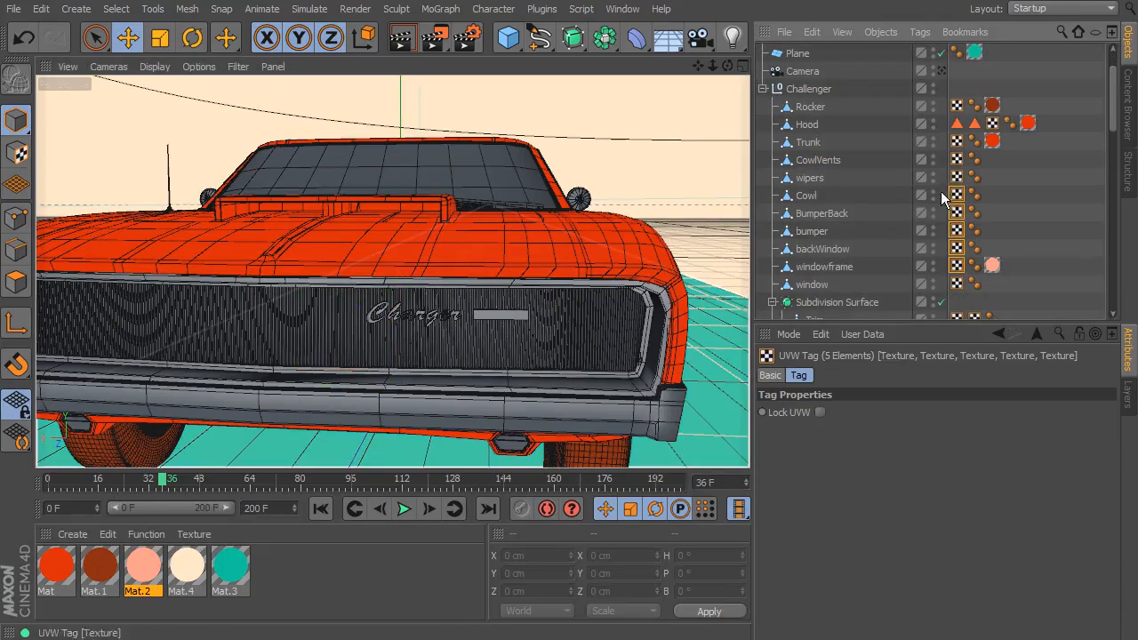
Apply the Mat.2 material to the CowlVents object
left_click(816, 161)
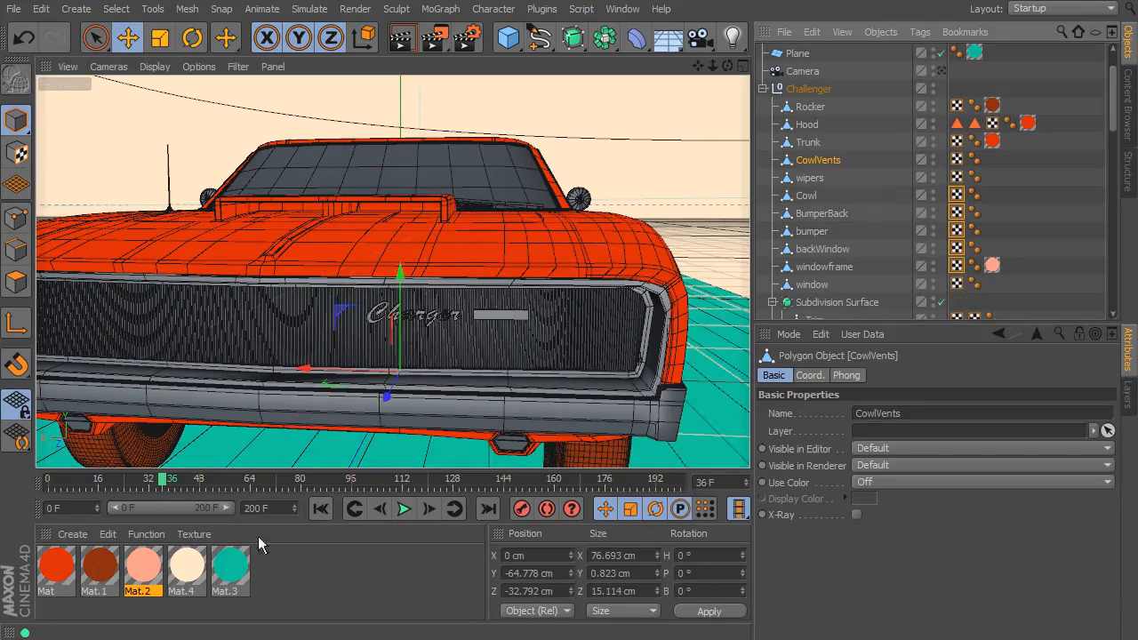
left_click_drag(151, 578, 714, 206)
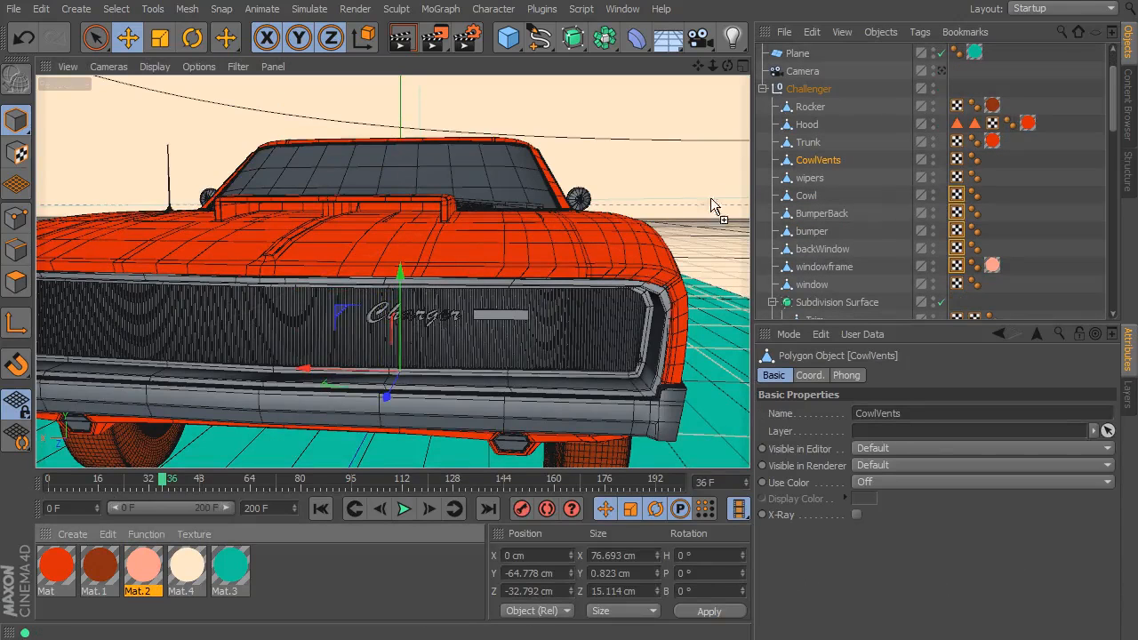
left_click_drag(829, 167, 829, 165)
Apply Mat.2 to the windshield glass and Mat.1 to the wipers
left_click(810, 178)
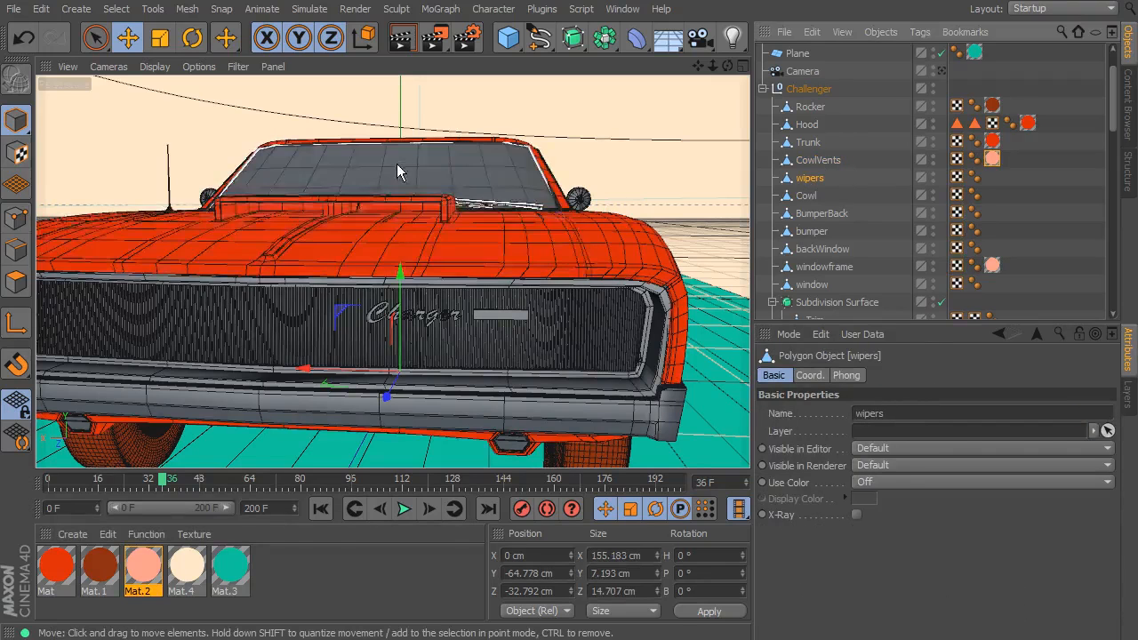
left_click(397, 164)
left_click_drag(142, 573, 401, 161)
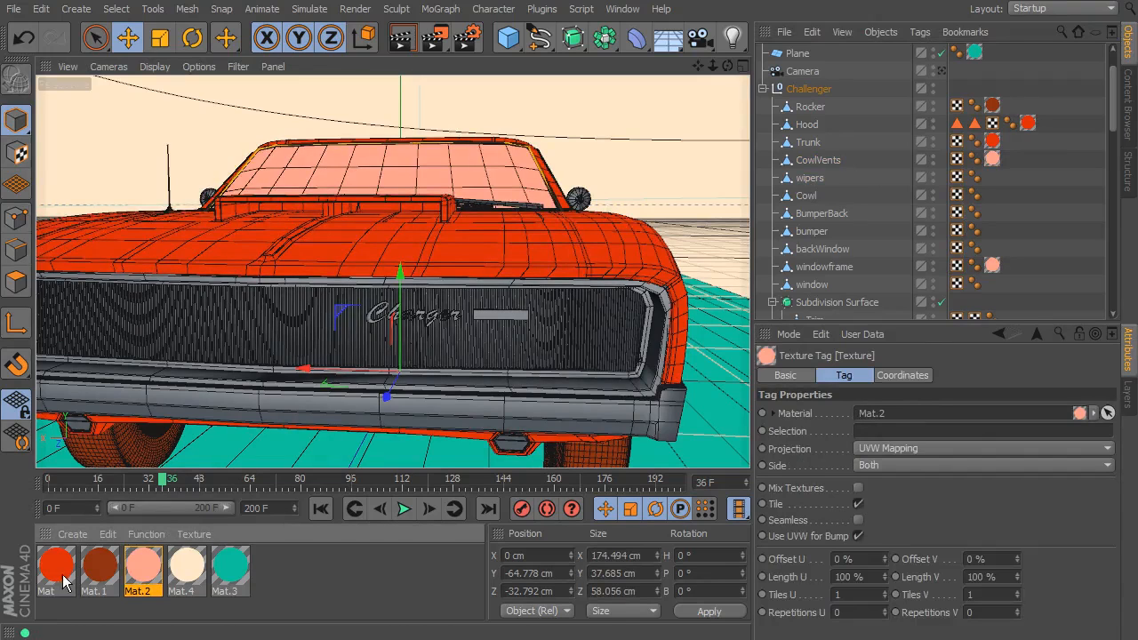
left_click_drag(104, 579, 823, 182)
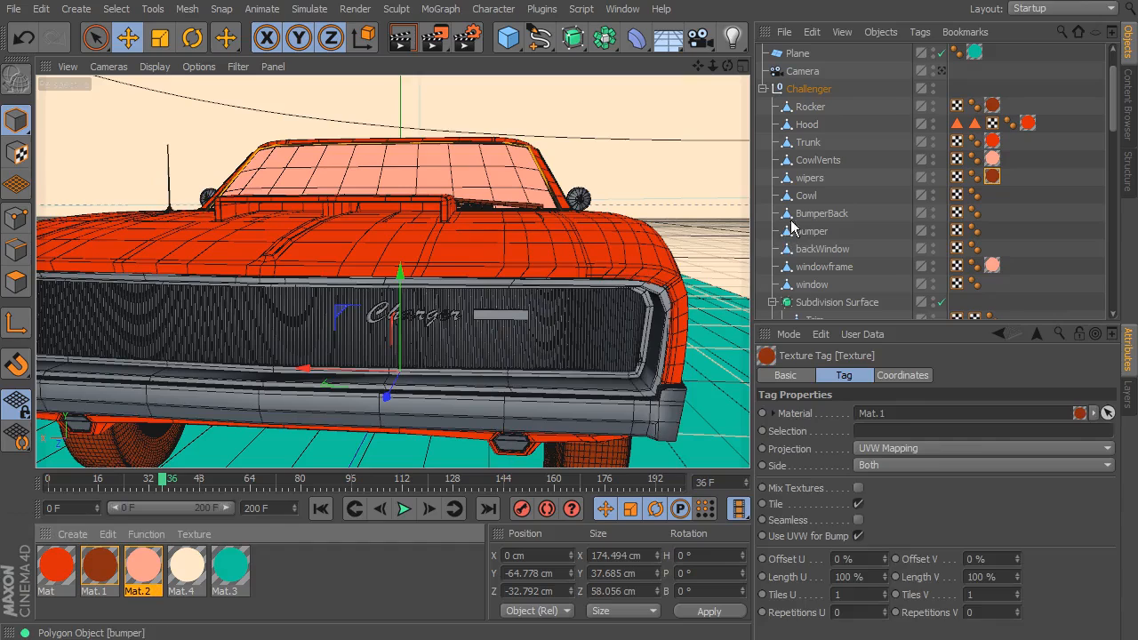
Apply the Mat.1 material to the Cowl object
left_click(806, 196)
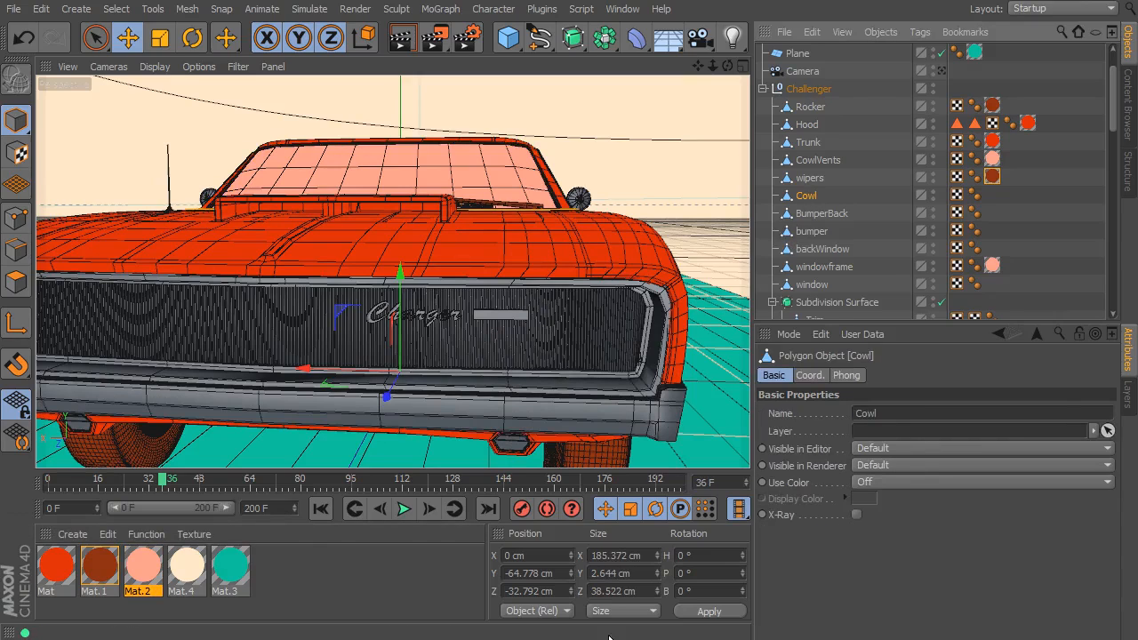
left_click_drag(165, 481, 256, 501)
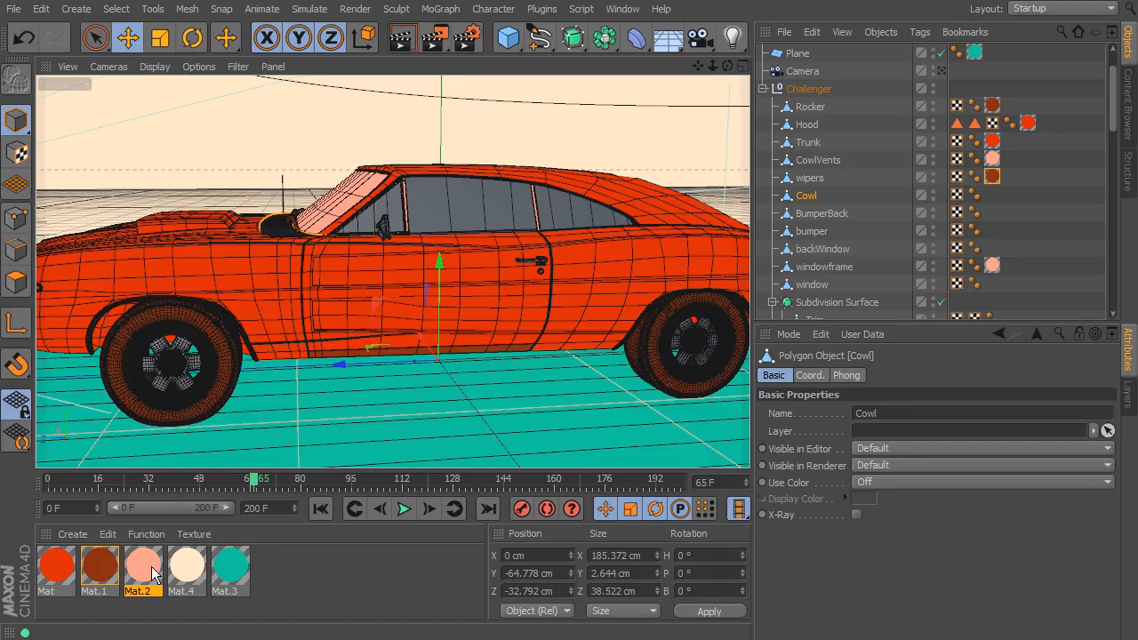
left_click_drag(151, 567, 808, 197)
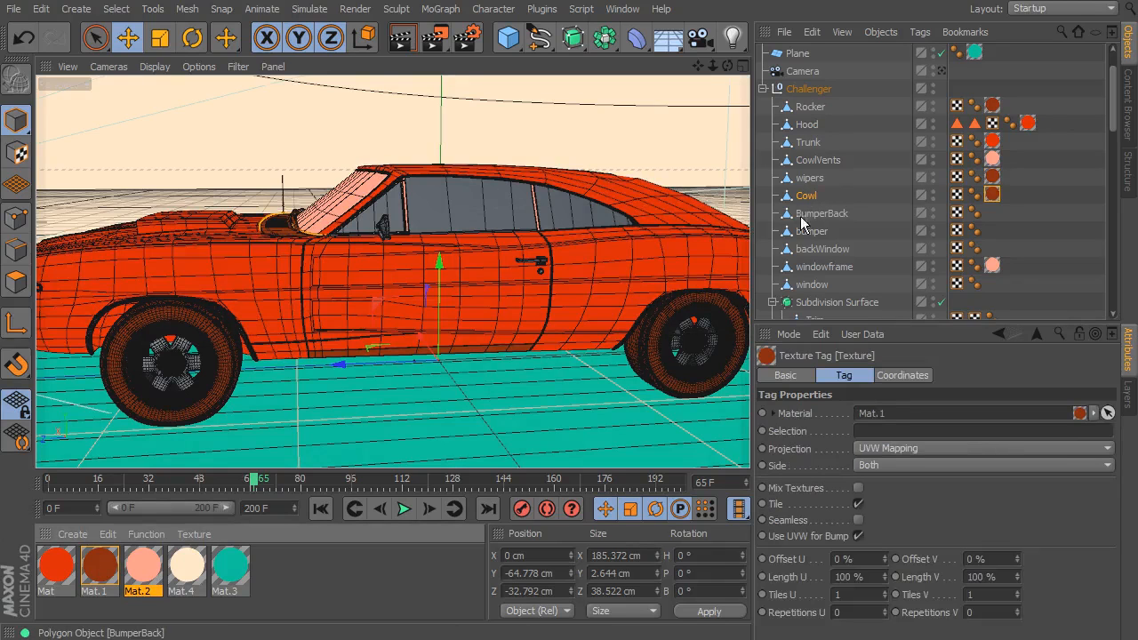
Apply the Mat.1 material to the BumperBack and bumper objects
left_click(827, 214)
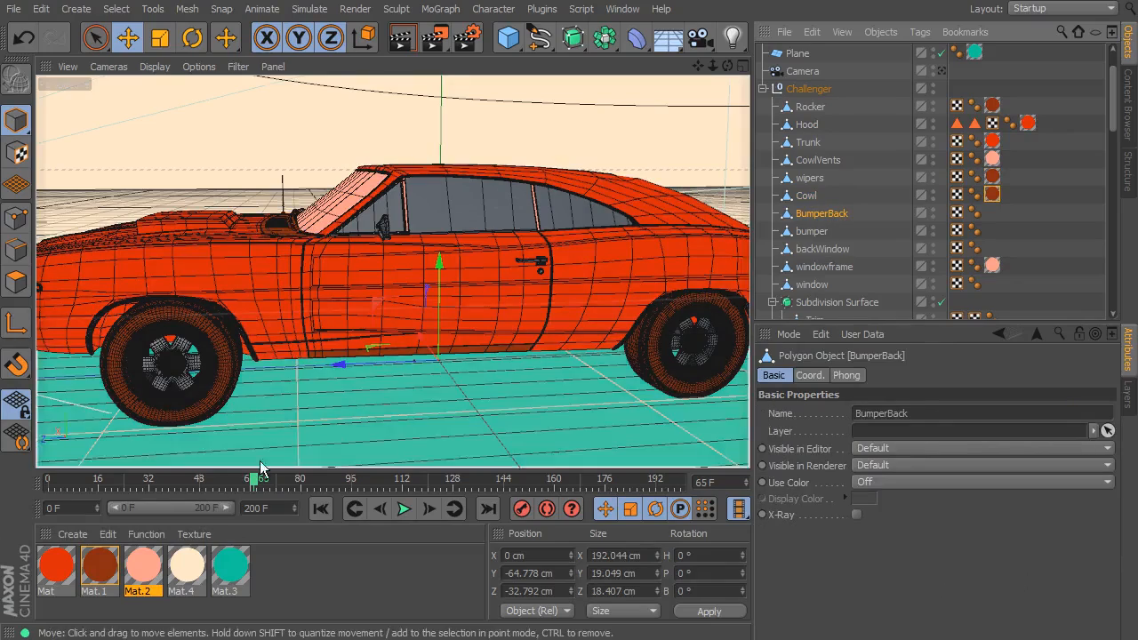
left_click_drag(252, 480, 206, 480)
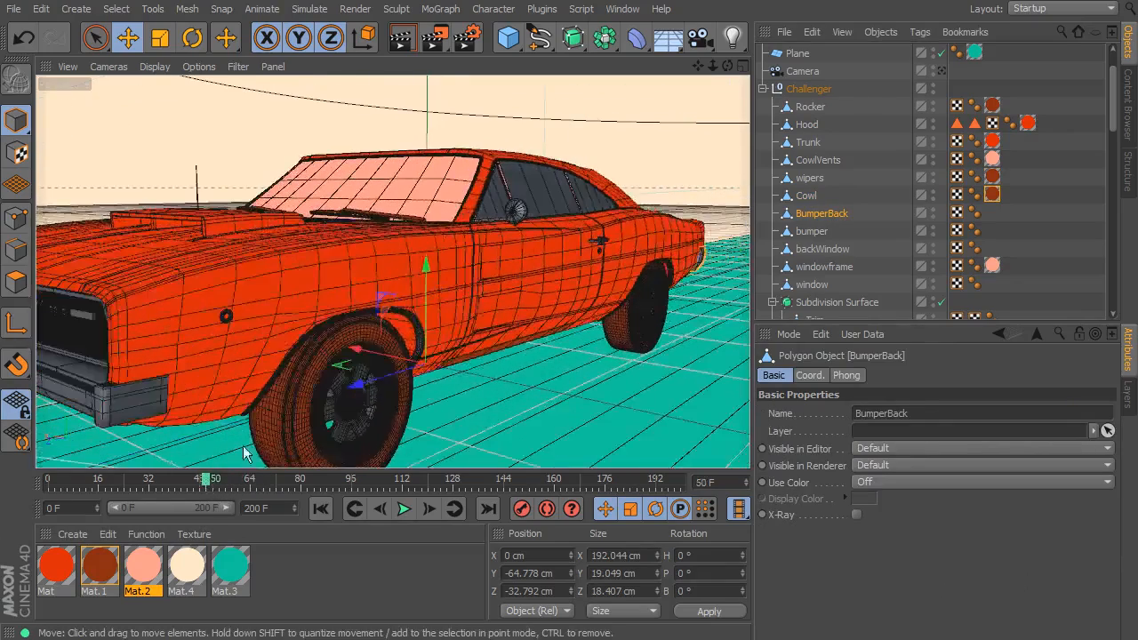
left_click_drag(100, 560, 828, 214)
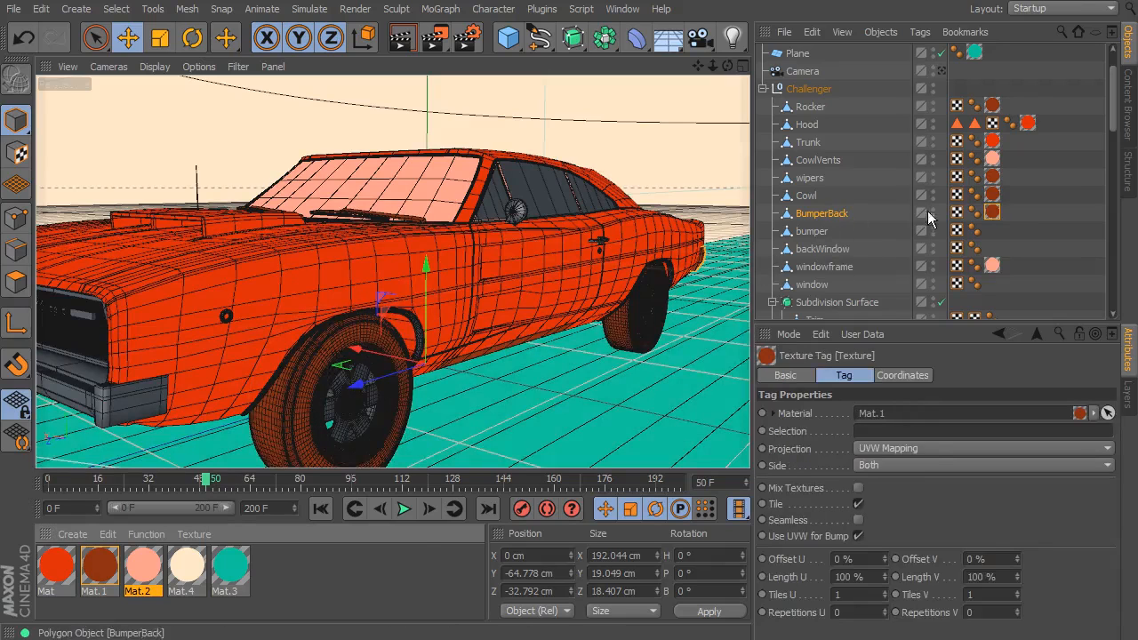
left_click(809, 234)
left_click_drag(103, 569, 822, 240)
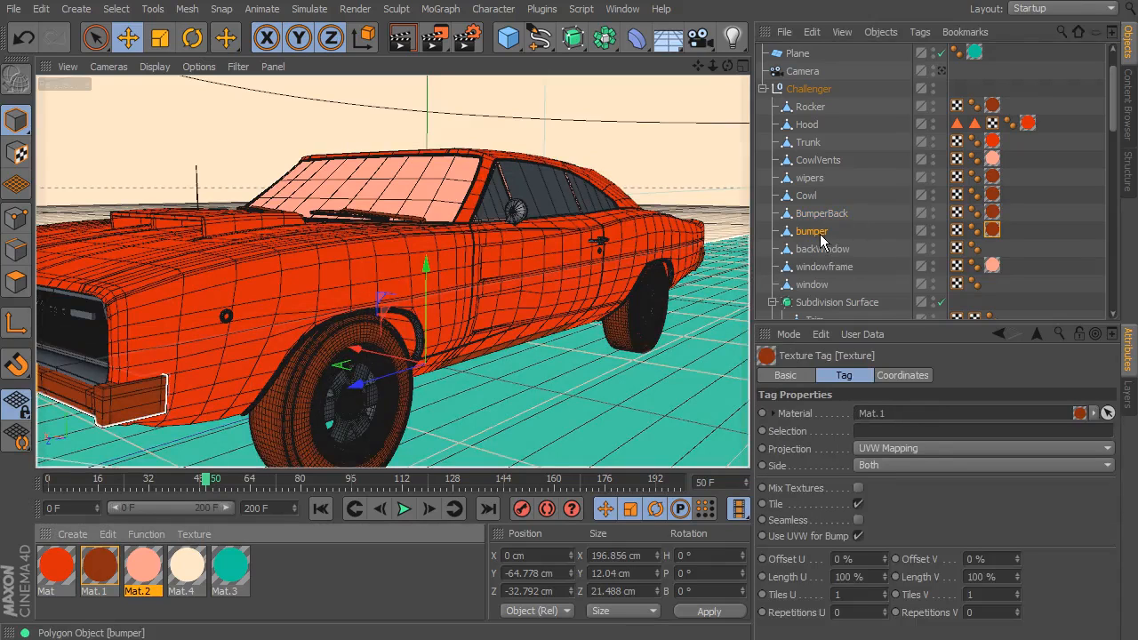
Apply Mat.2 to the backWindow object and move the windowframe's Mat.2 texture tag to the window object
left_click(841, 250)
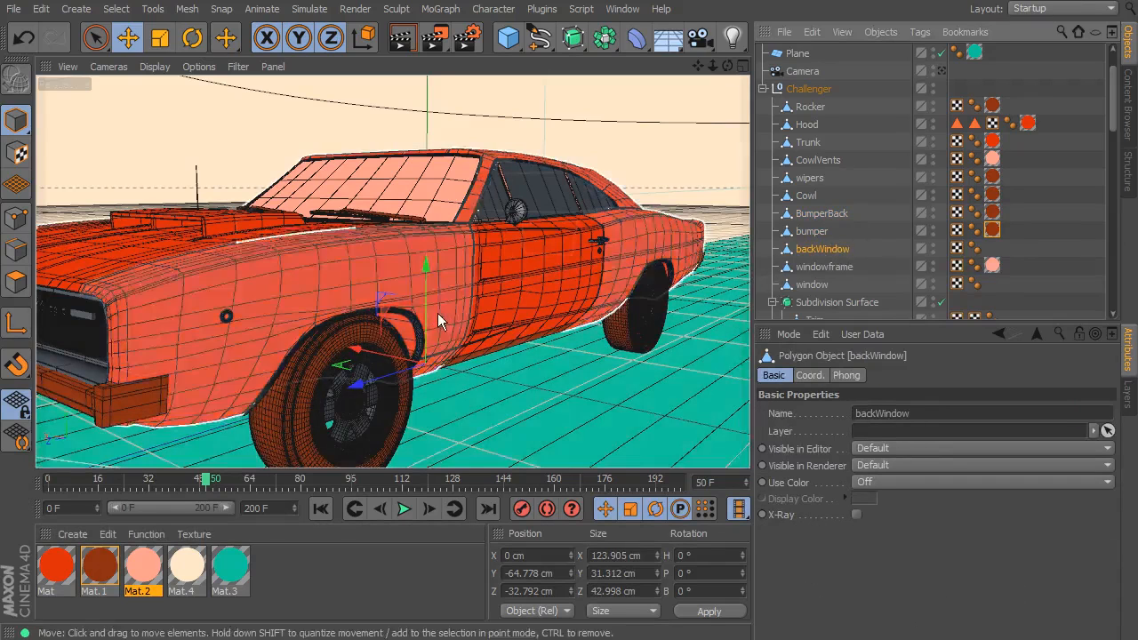
left_click_drag(137, 561, 845, 252)
left_click(825, 267)
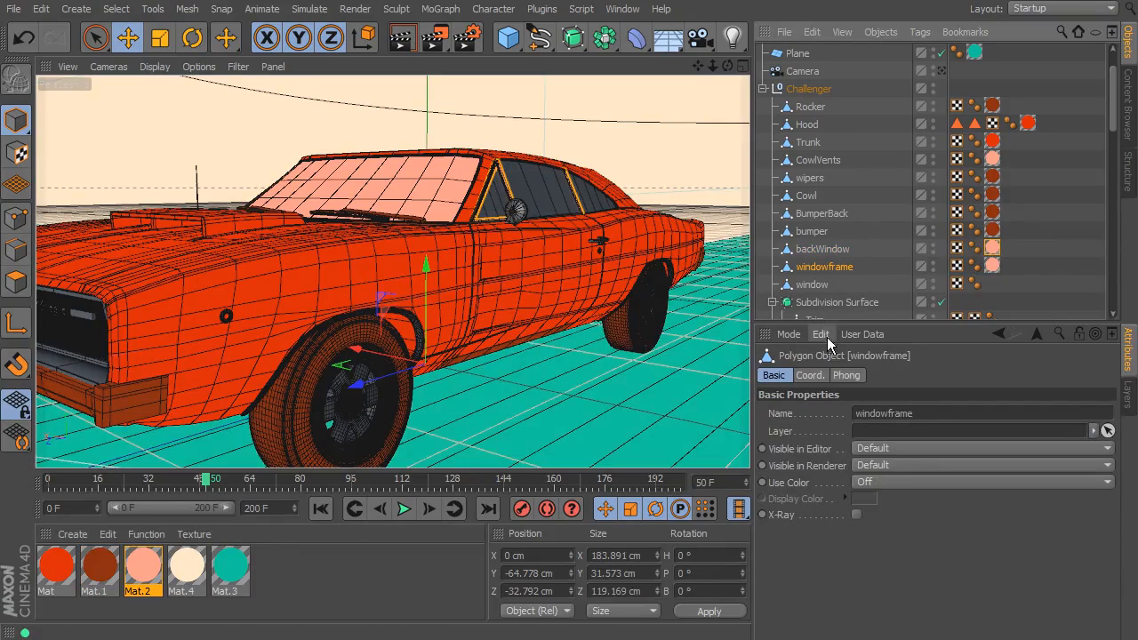
left_click(993, 265)
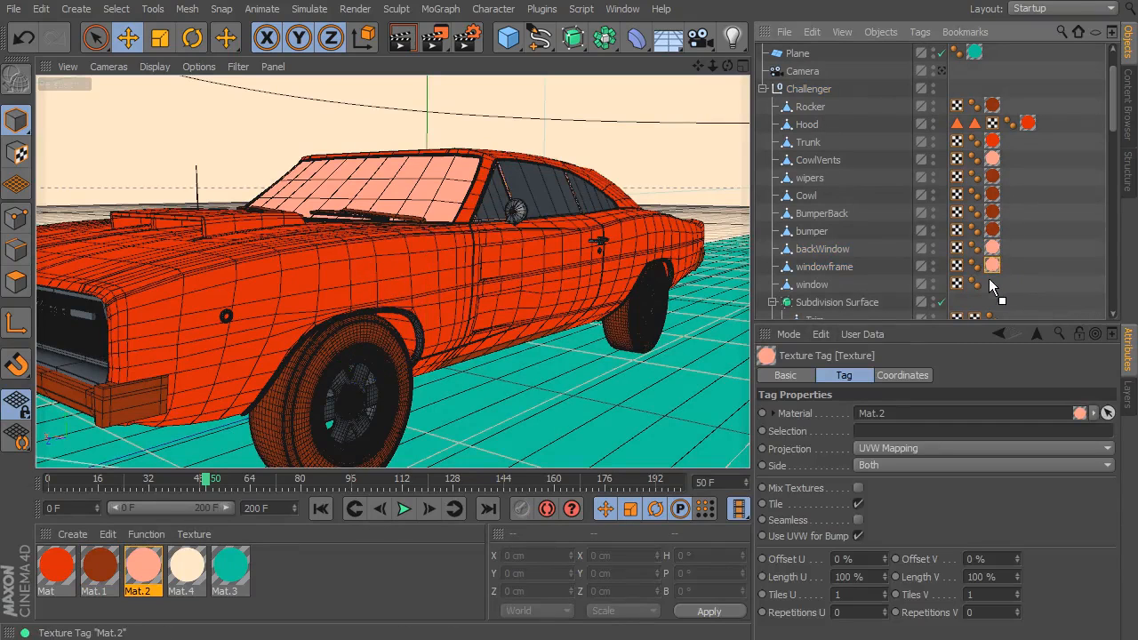
left_click_drag(989, 278, 991, 283)
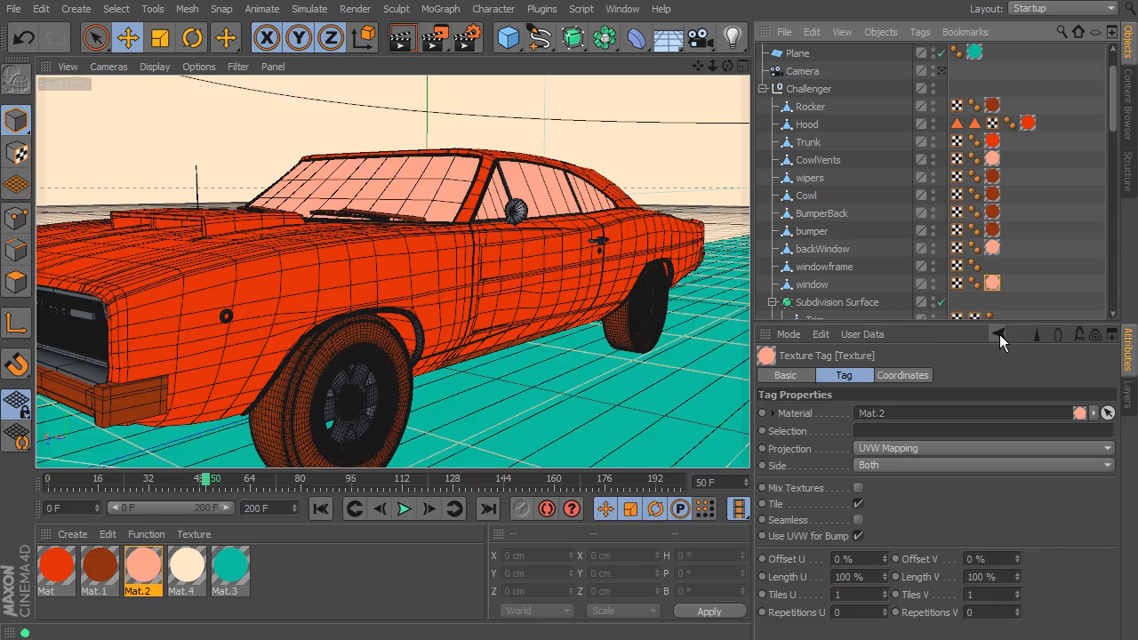
Apply the Mat.1 material to the windowframe object
left_click(834, 267)
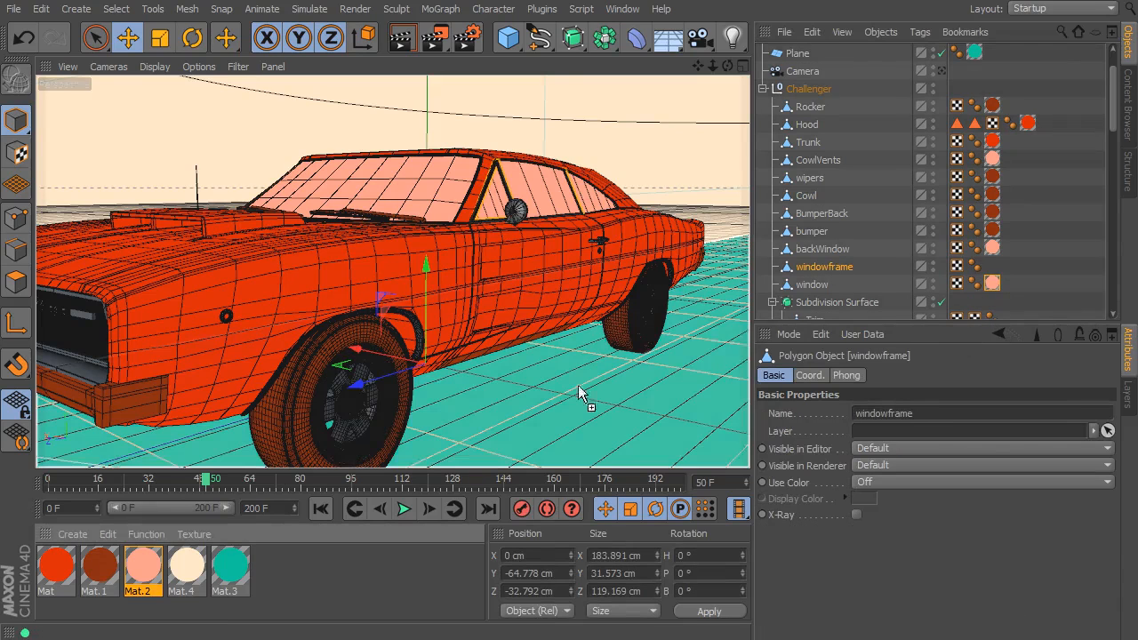
scroll(872, 261, "down", 1)
left_click_drag(845, 255, 847, 256)
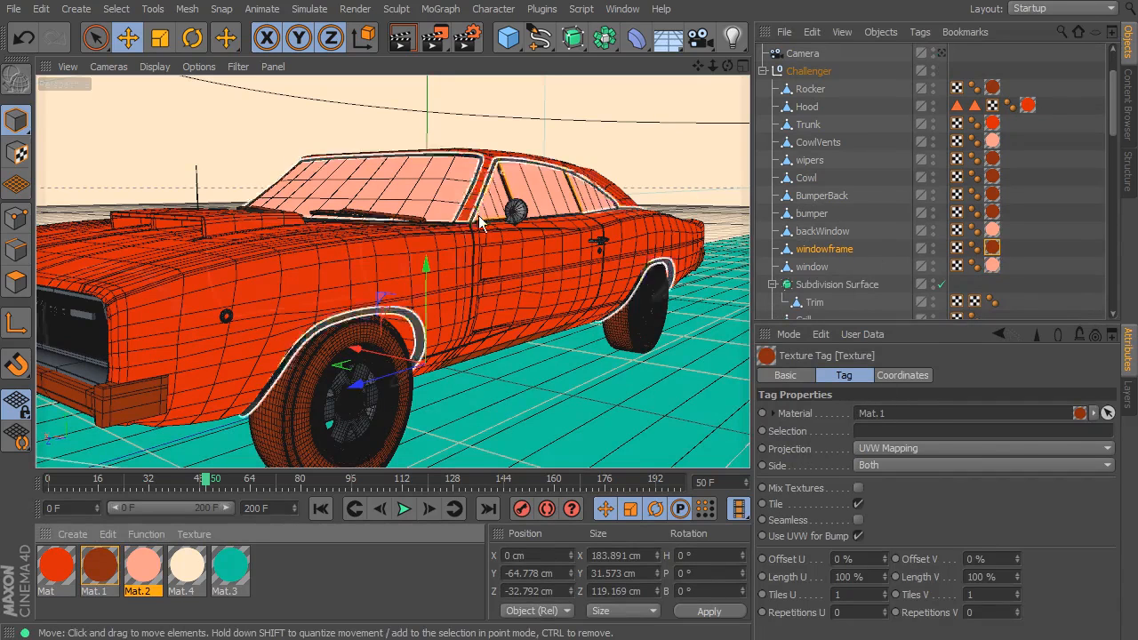
Apply the Mat.1 material to the Trim object inside the Subdivision Surface
scroll(831, 251, "down", 6)
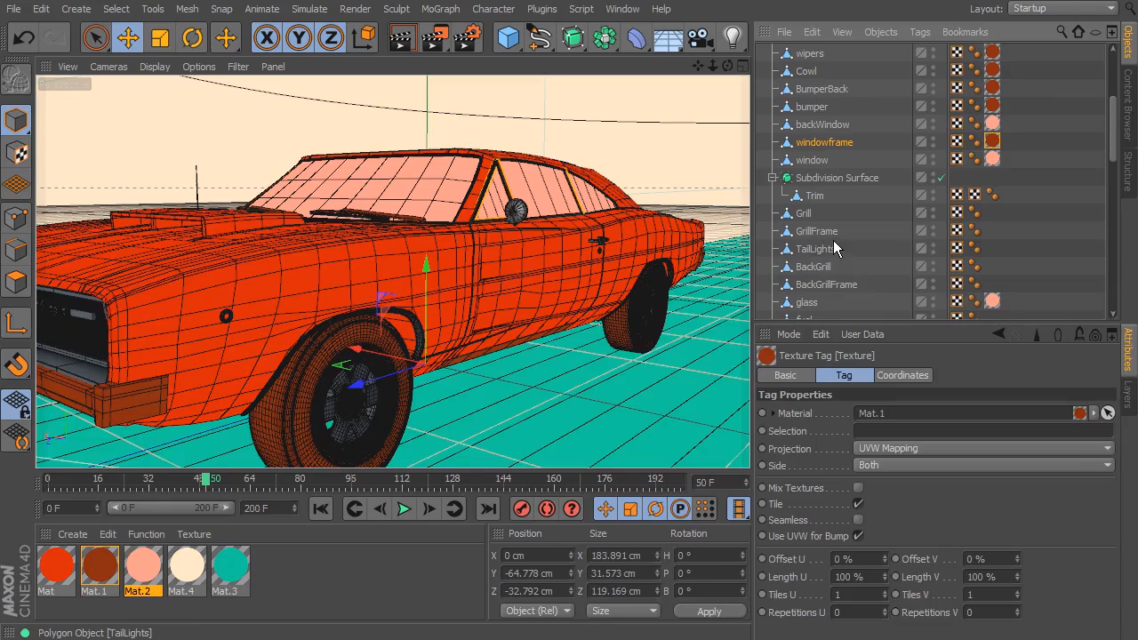
left_click(814, 196)
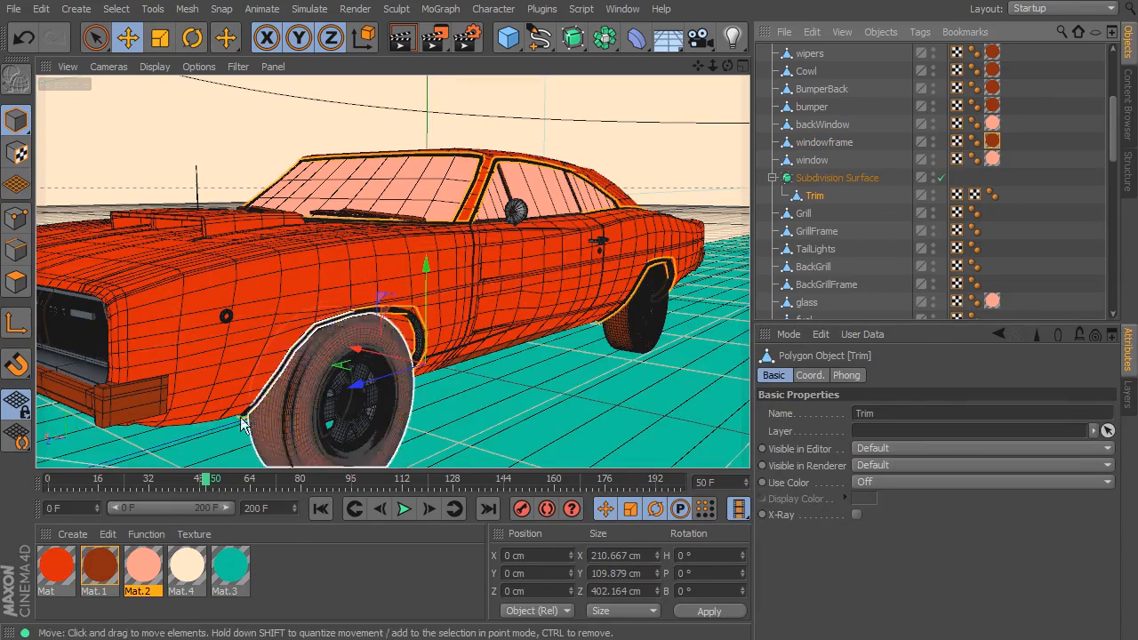
left_click_drag(104, 571, 819, 201)
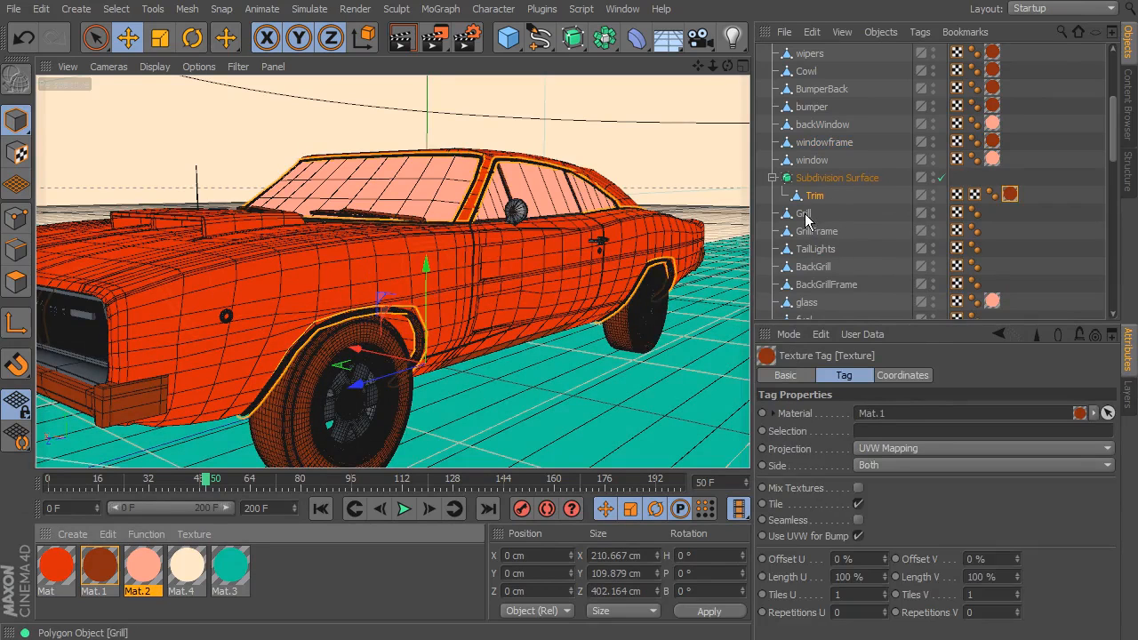
Apply the Mat.2 material to the Grill object at the front of the car
left_click(805, 215)
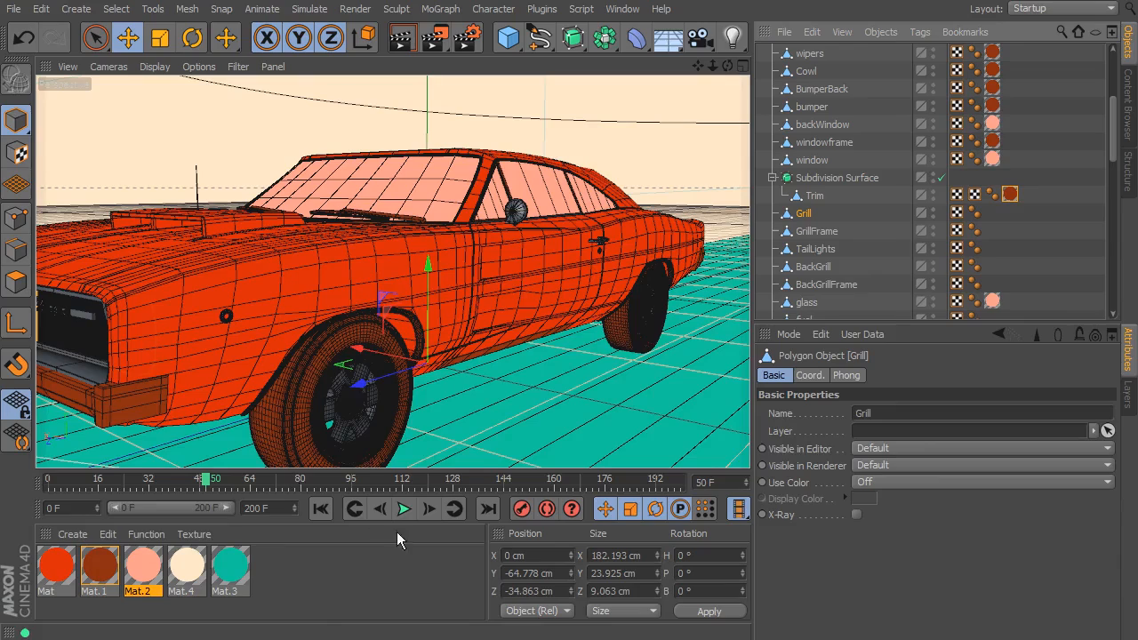
left_click_drag(203, 481, 143, 481)
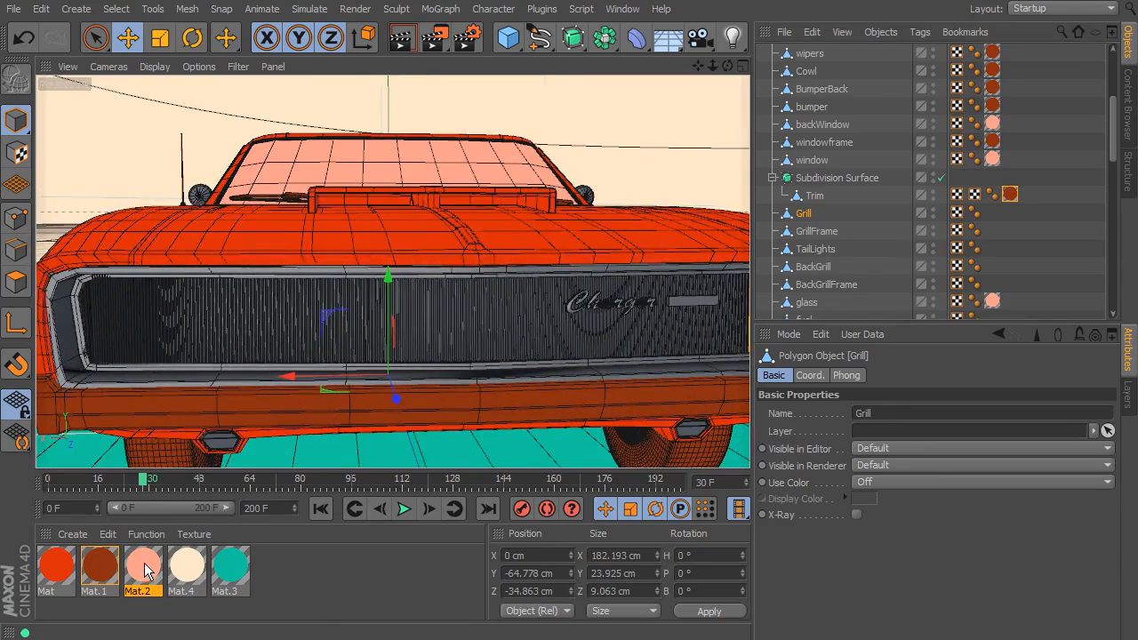
left_click(807, 231)
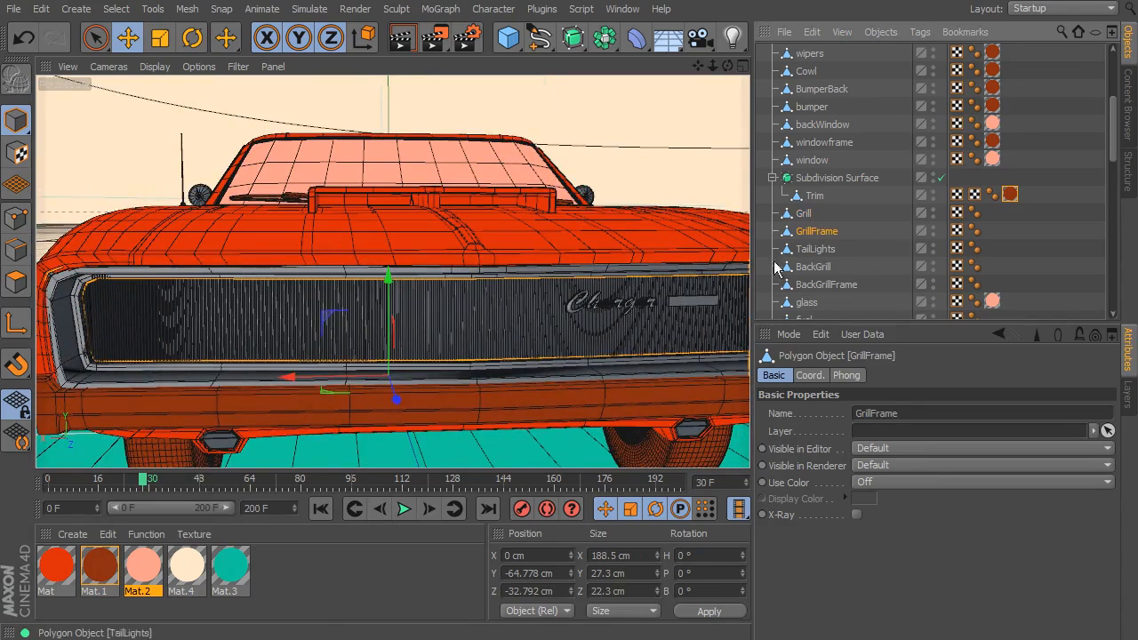
left_click(806, 214)
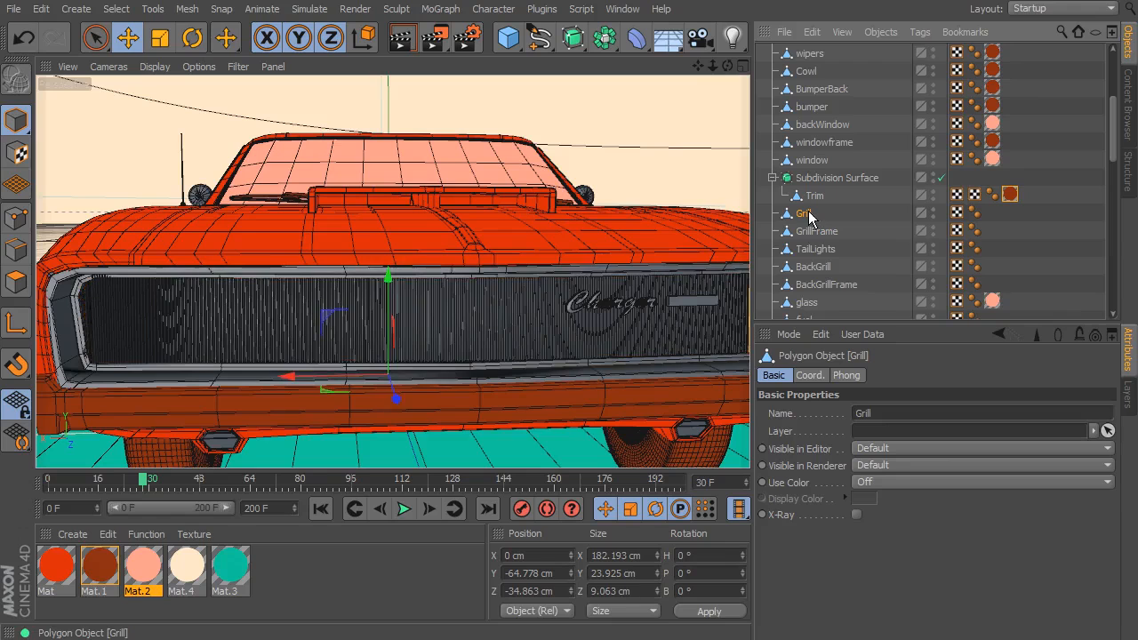
left_click_drag(145, 569, 805, 214)
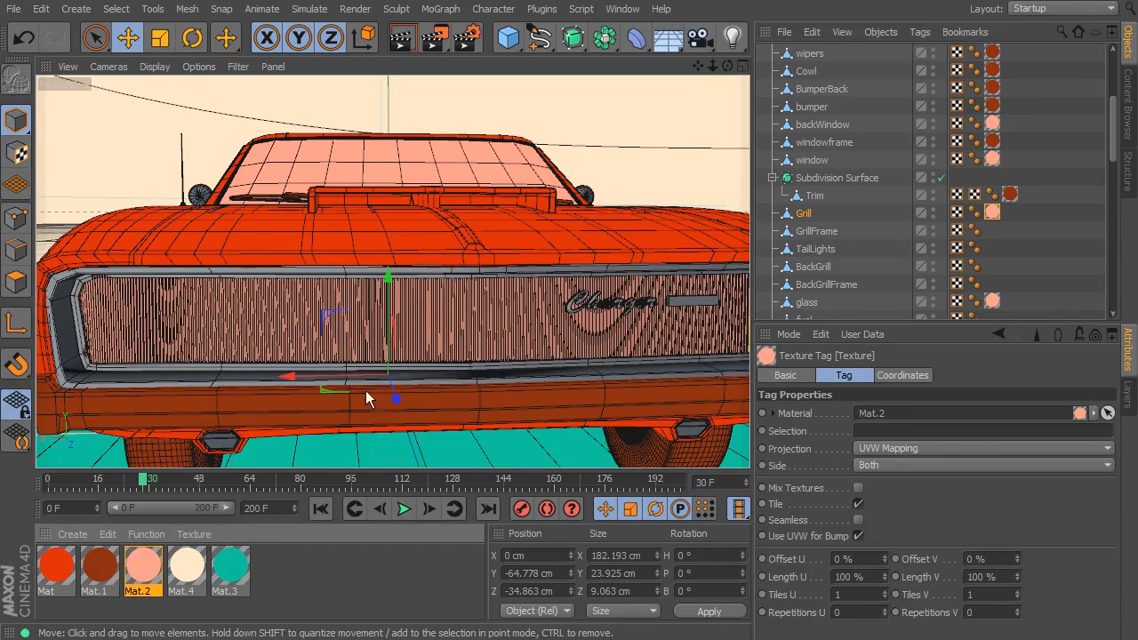
Apply the Mat.1 material to the GrillFrame object and Mat.2 to the TailLights object
left_click(824, 227)
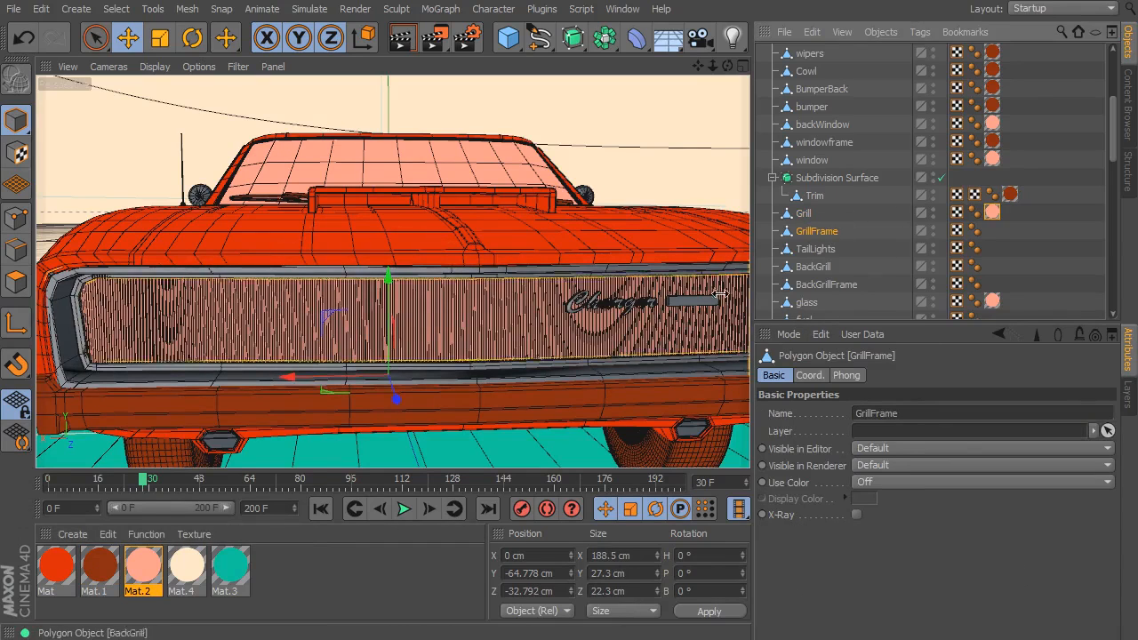
left_click_drag(98, 569, 830, 234)
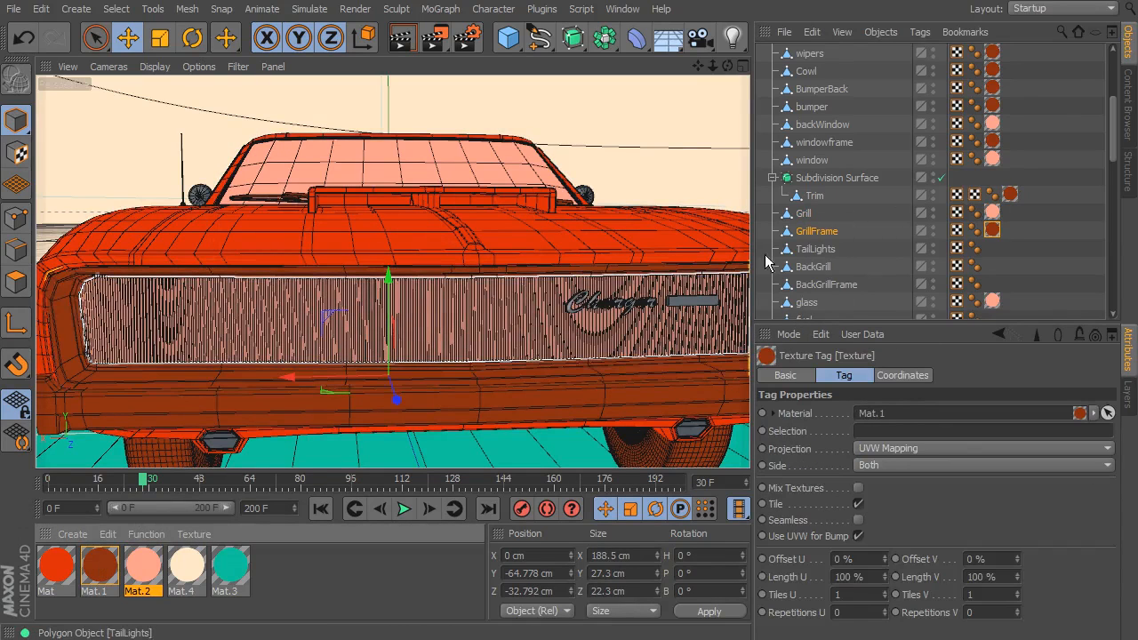
left_click(836, 252)
left_click_drag(131, 574, 813, 252)
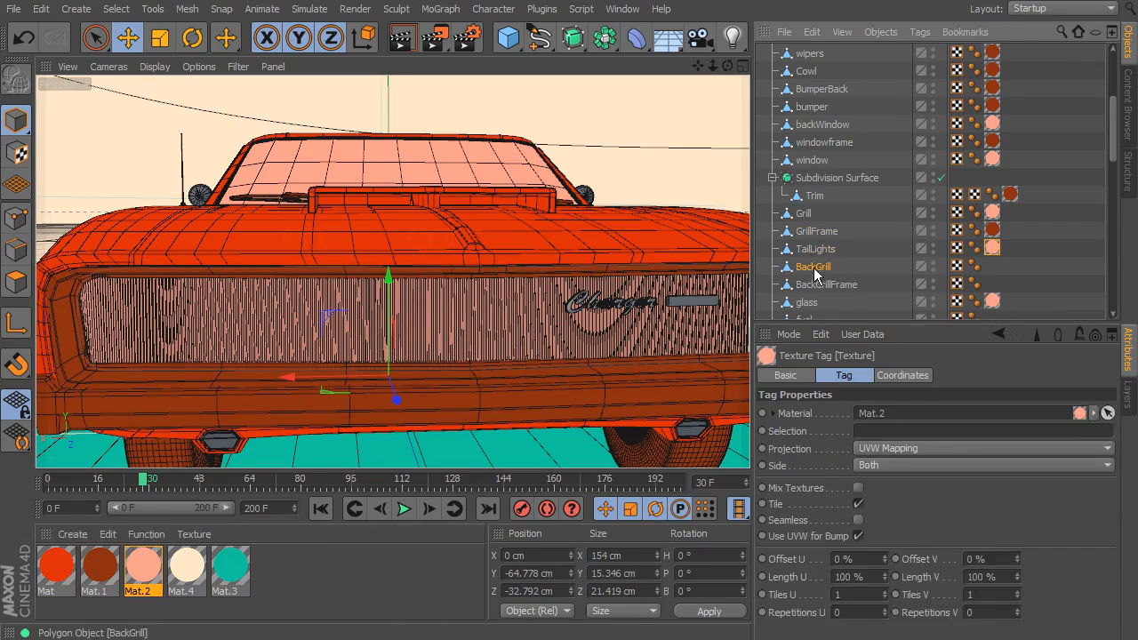
Apply the Mat.2 material to the BackGrill object and Mat.1 to the BackGrillFrame object
left_click(815, 270)
left_click_drag(152, 569, 839, 321)
left_click_drag(840, 278, 815, 266)
left_click(826, 285)
left_click_drag(100, 570, 839, 281)
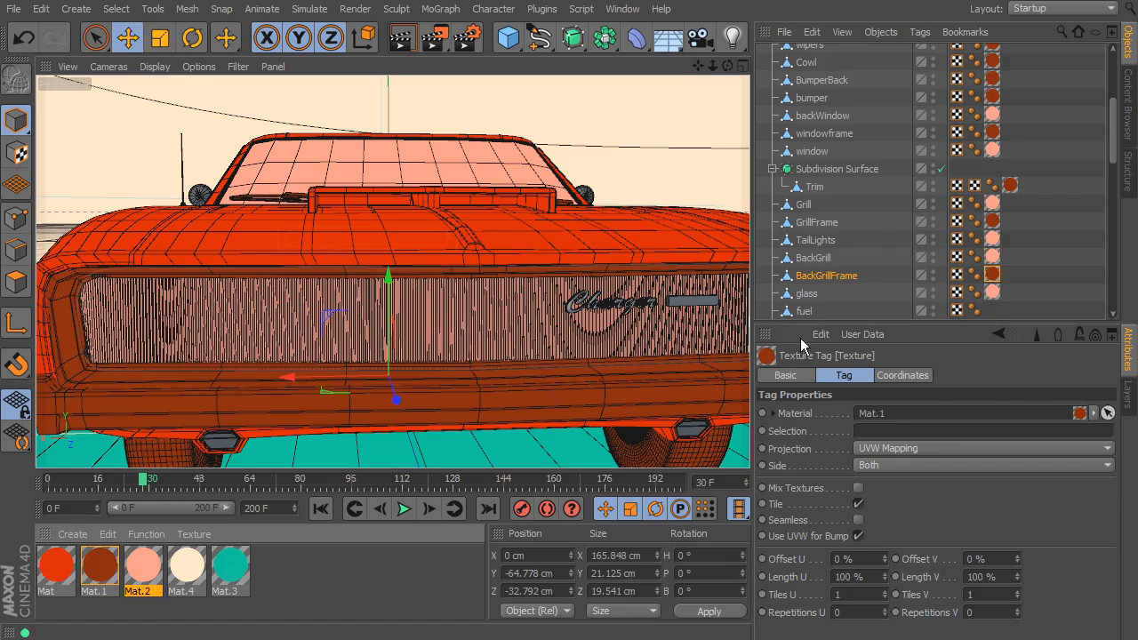
Apply the Mat.1 material to the fuel object and Mat.2 to the frontlights object
scroll(906, 246, "down", 3)
left_click(814, 203)
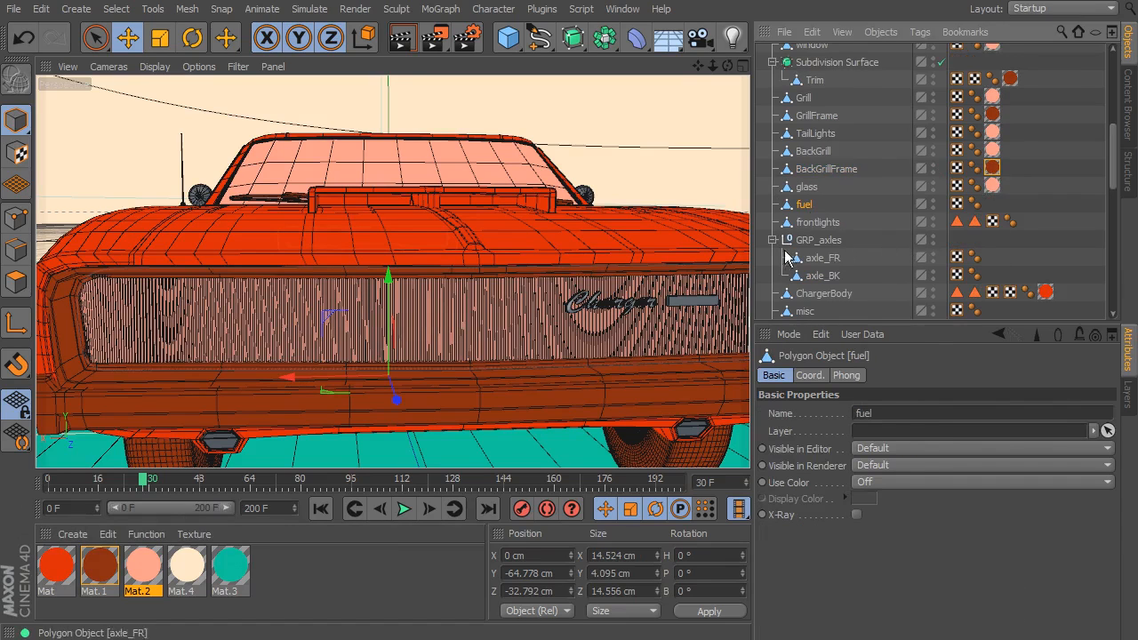
left_click_drag(151, 482, 319, 526)
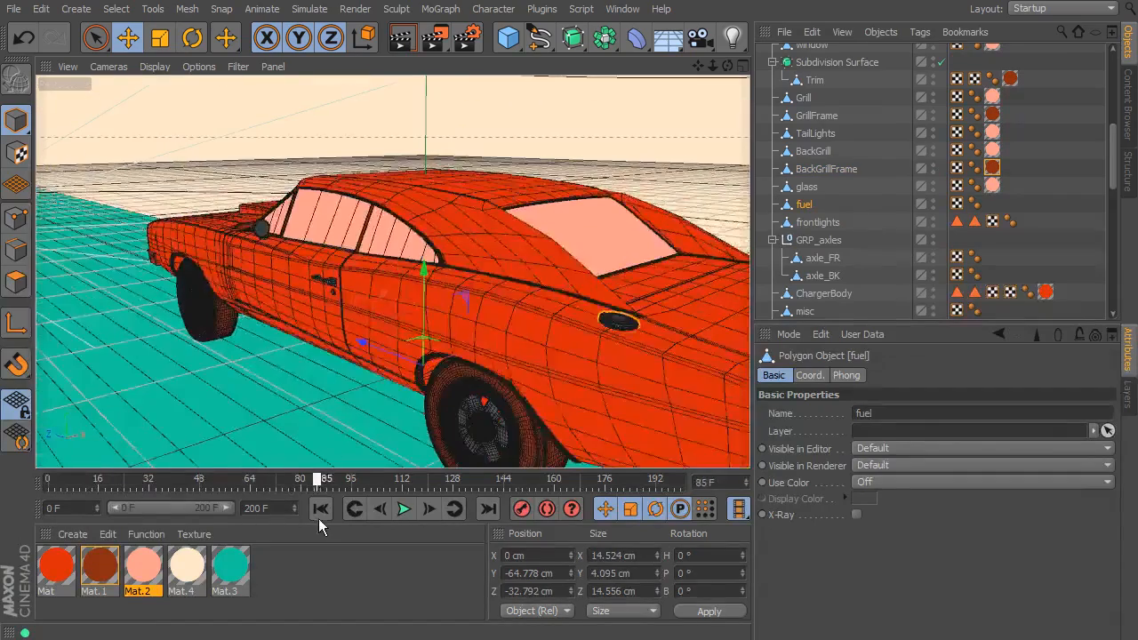
left_click_drag(216, 509, 806, 206)
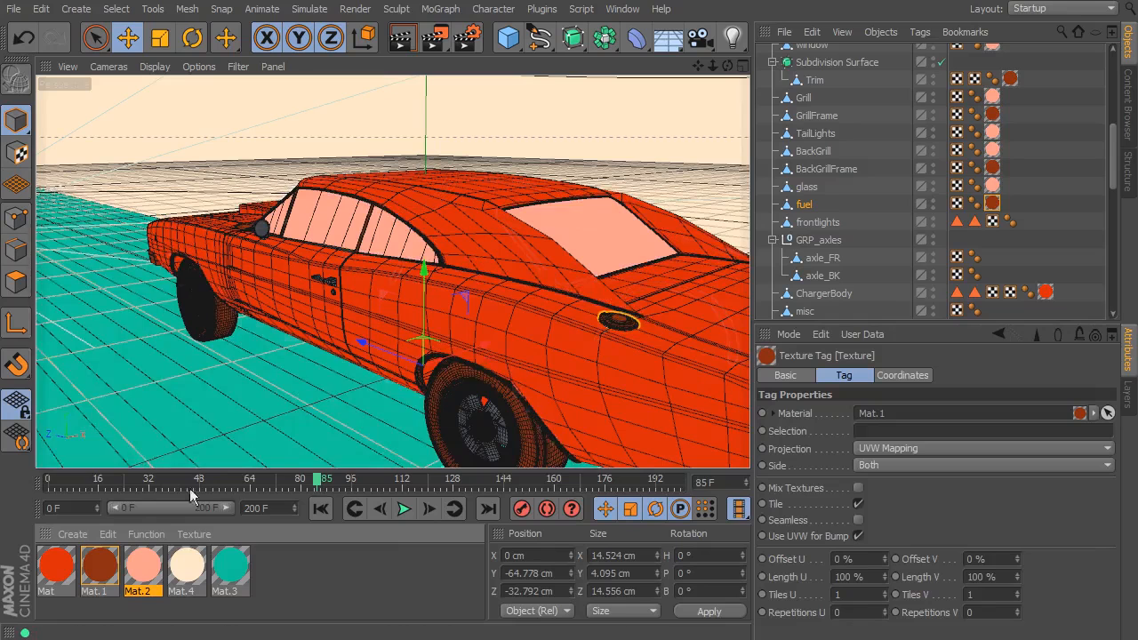
left_click_drag(151, 576, 831, 222)
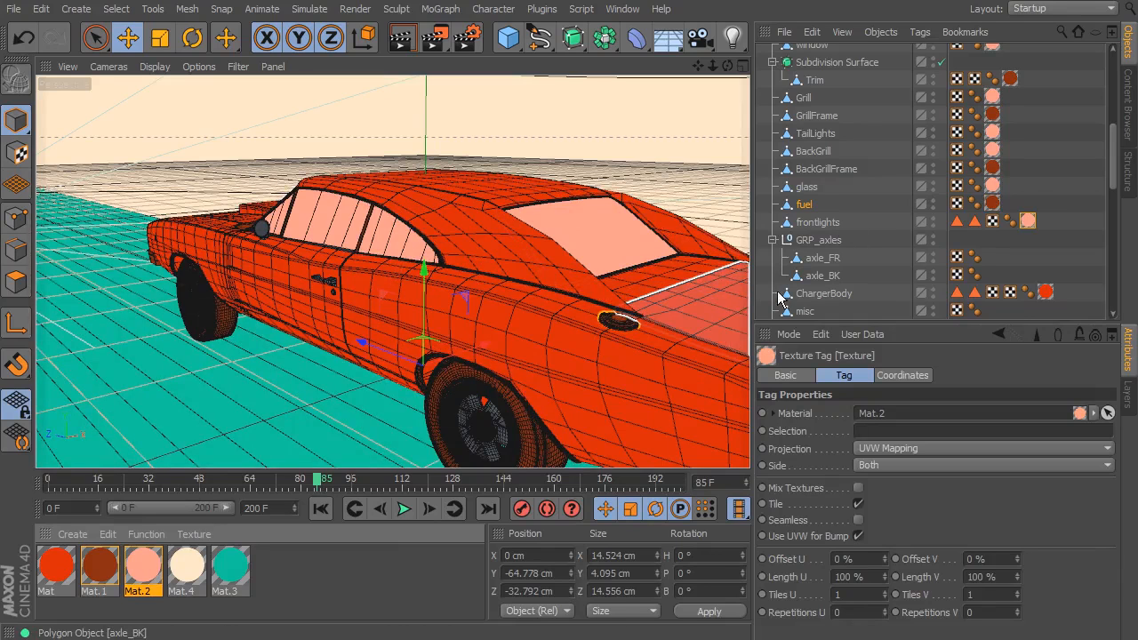
Apply the Mat.2 material to the axle_FR and axle_BK objects in the GRP_axles group
left_click(825, 258)
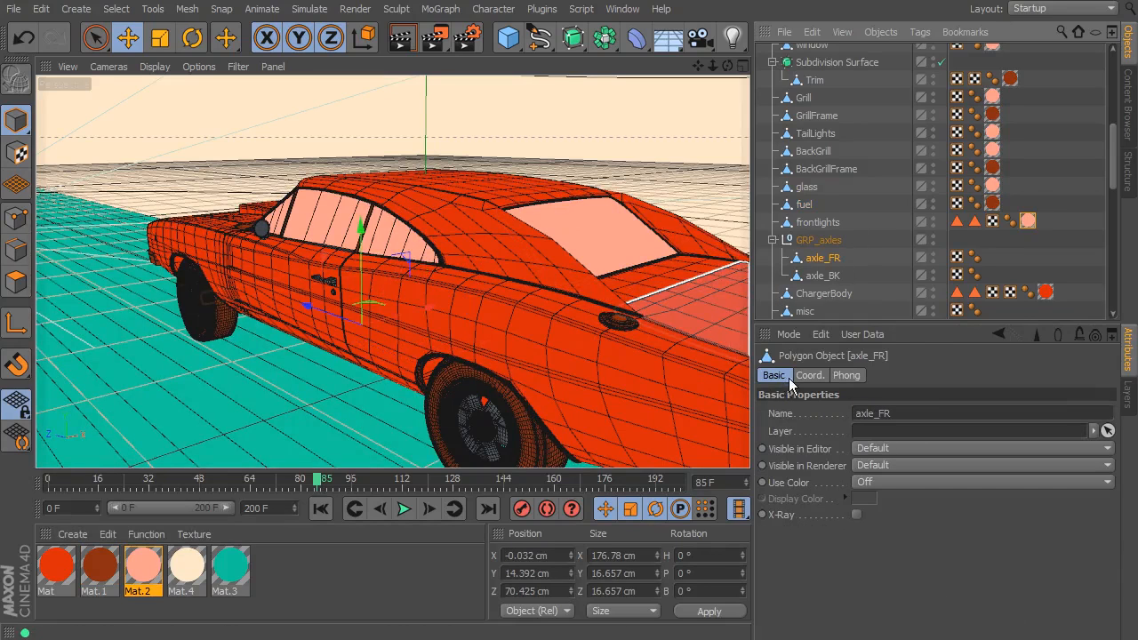
mouse_move(88, 578)
left_mouse_down()
mouse_move(240, 489)
mouse_move(45, 588)
mouse_move(96, 571)
left_mouse_up()
left_click_drag(211, 468, 453, 449)
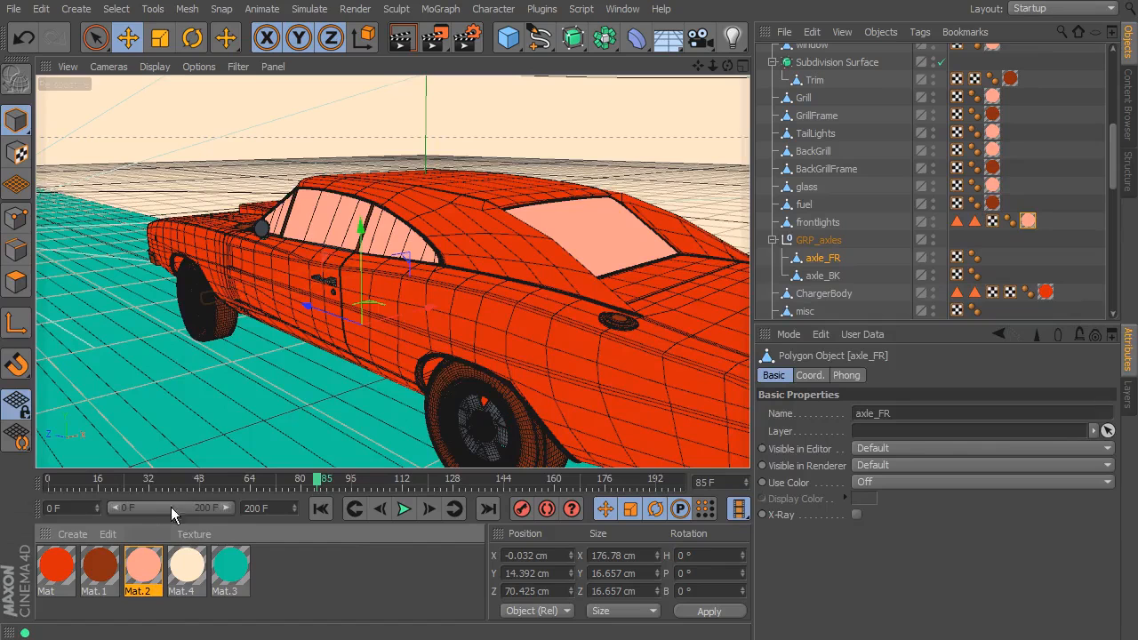
left_click_drag(138, 580, 824, 259)
left_click_drag(142, 569, 823, 268)
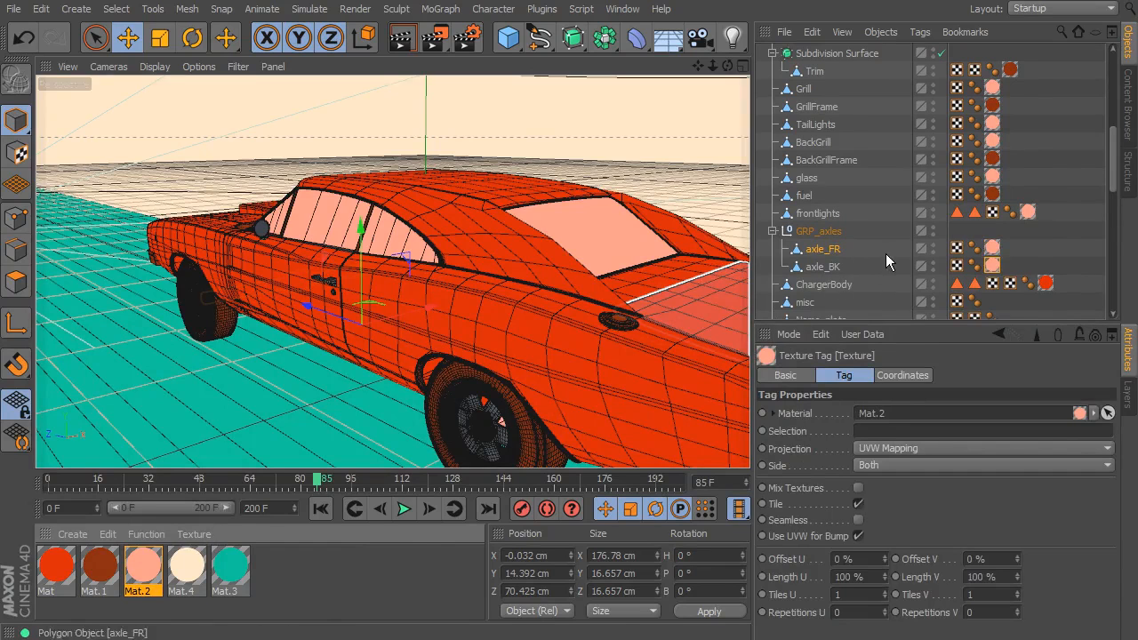
Apply the Mat.1 material to the misc object
scroll(889, 266, "down", 3)
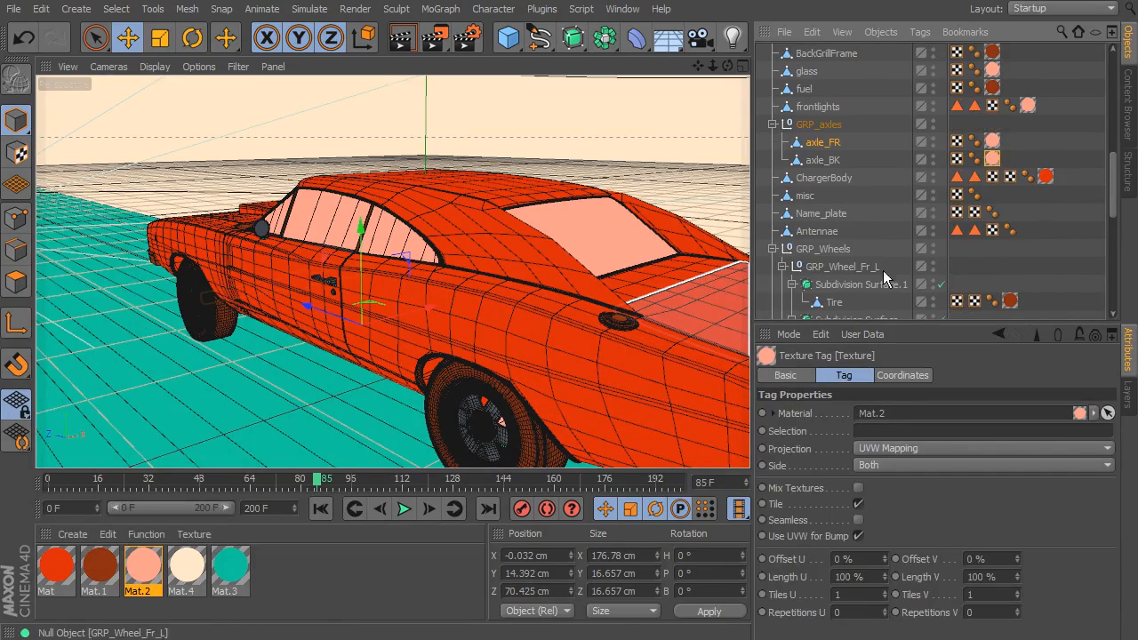
left_click(805, 196)
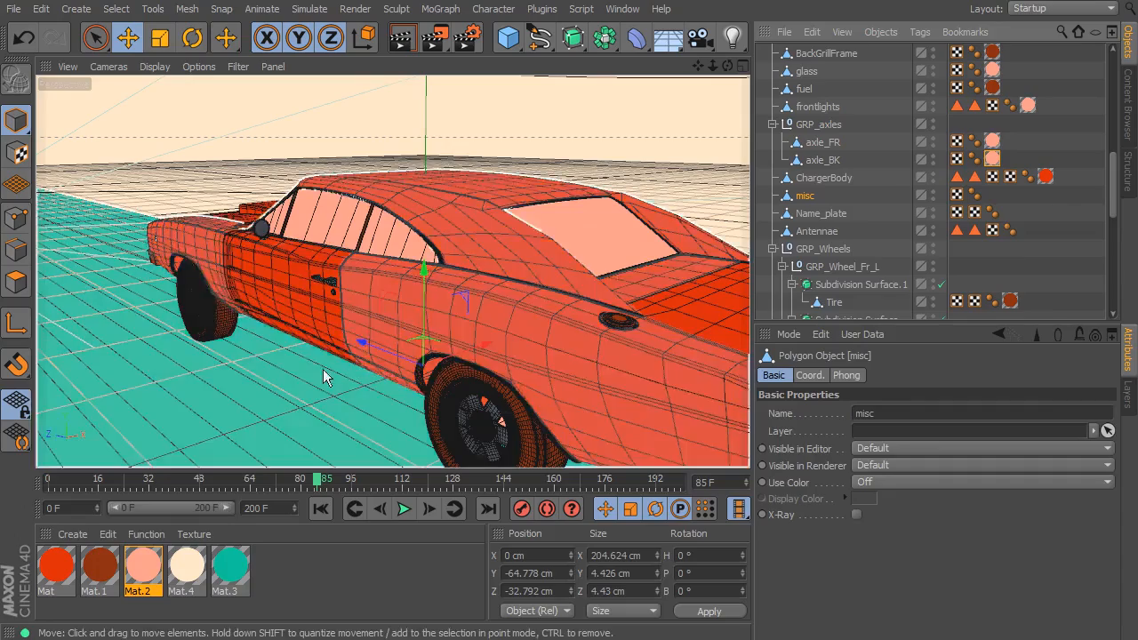
left_click_drag(322, 480, 203, 480)
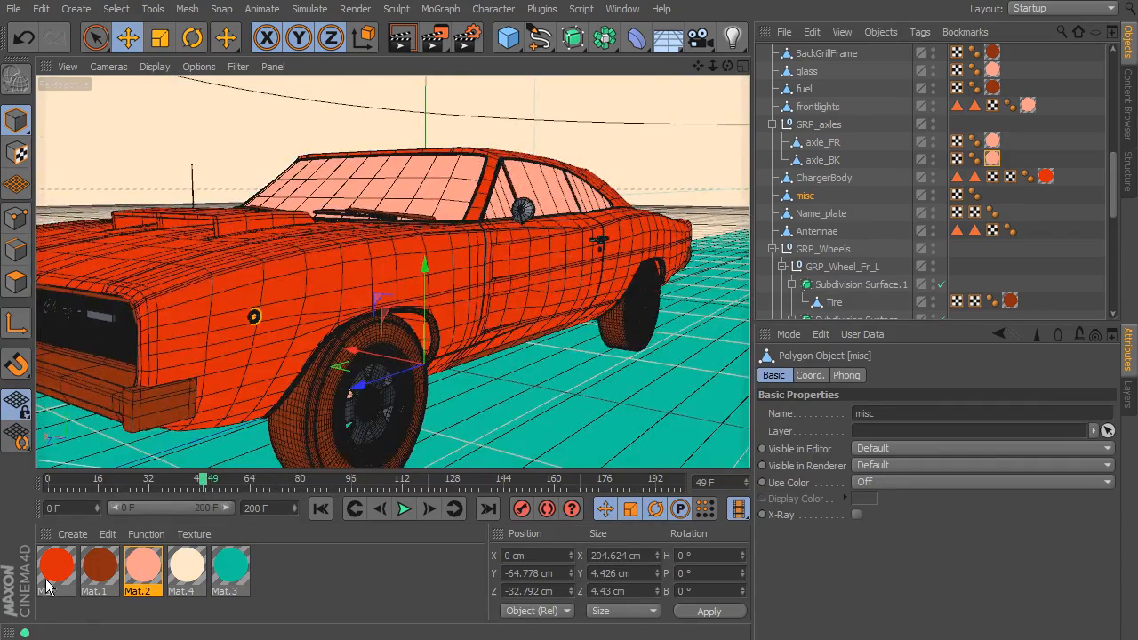
left_click_drag(96, 578, 826, 193)
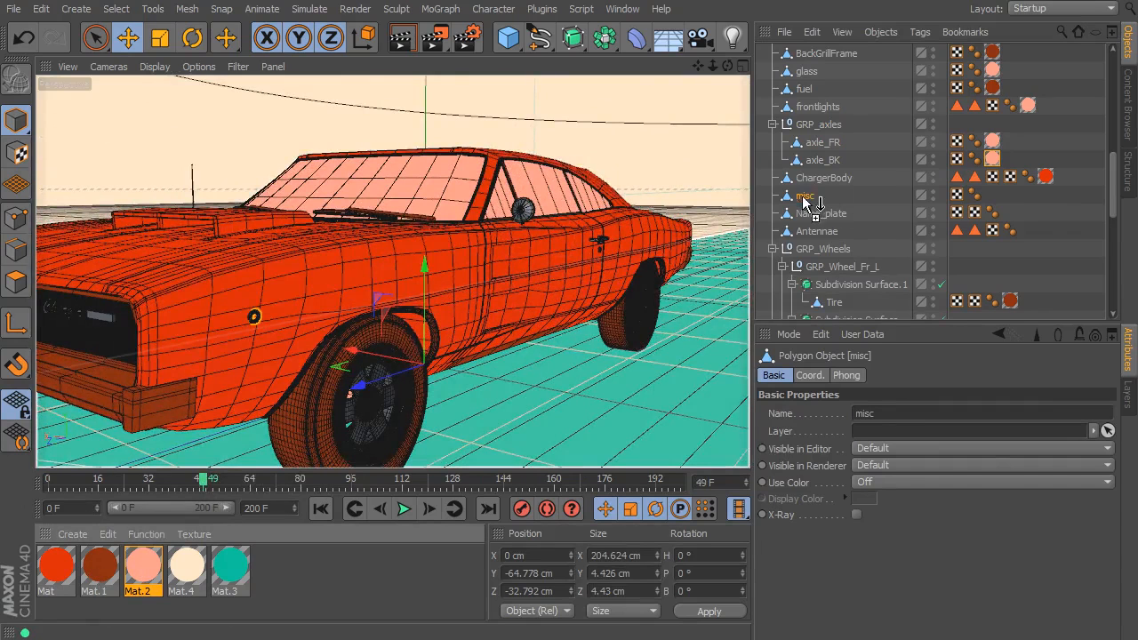
Apply the Mat.1 material to the Name_plate object and the Mat material to the Antennae object
left_click(827, 215)
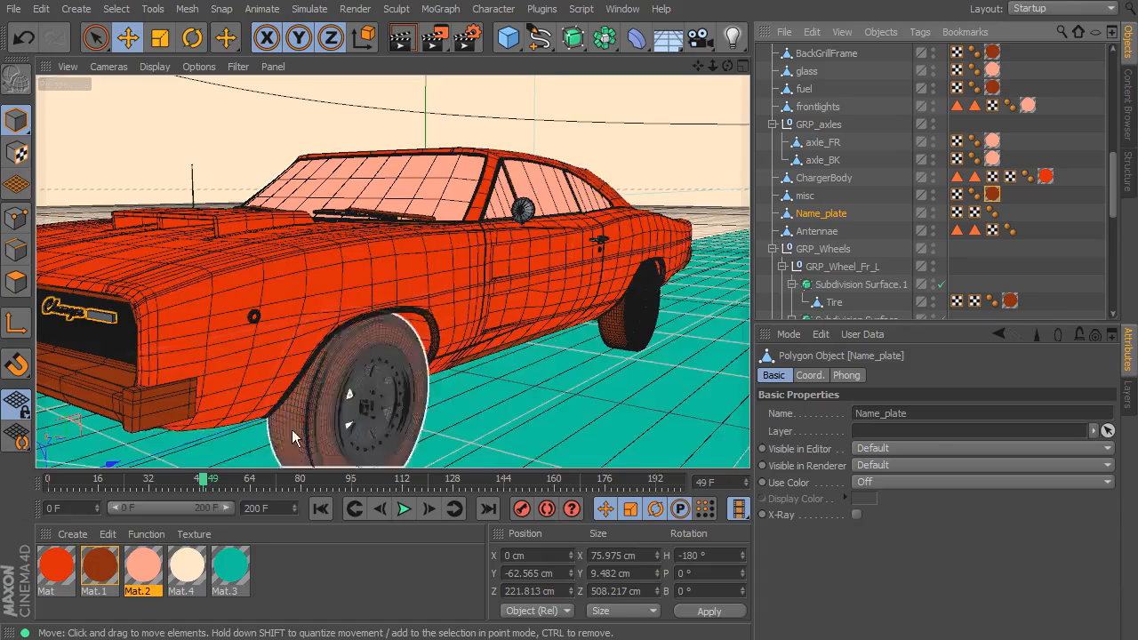
left_click_drag(203, 485, 159, 484)
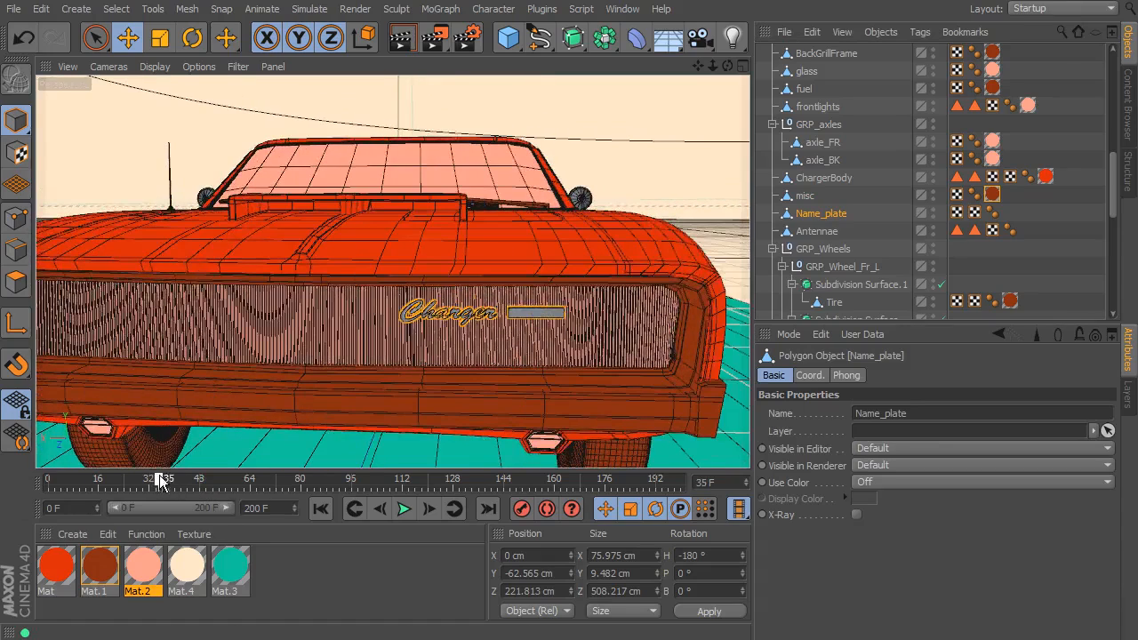
left_click_drag(100, 573, 820, 213)
left_click(816, 232)
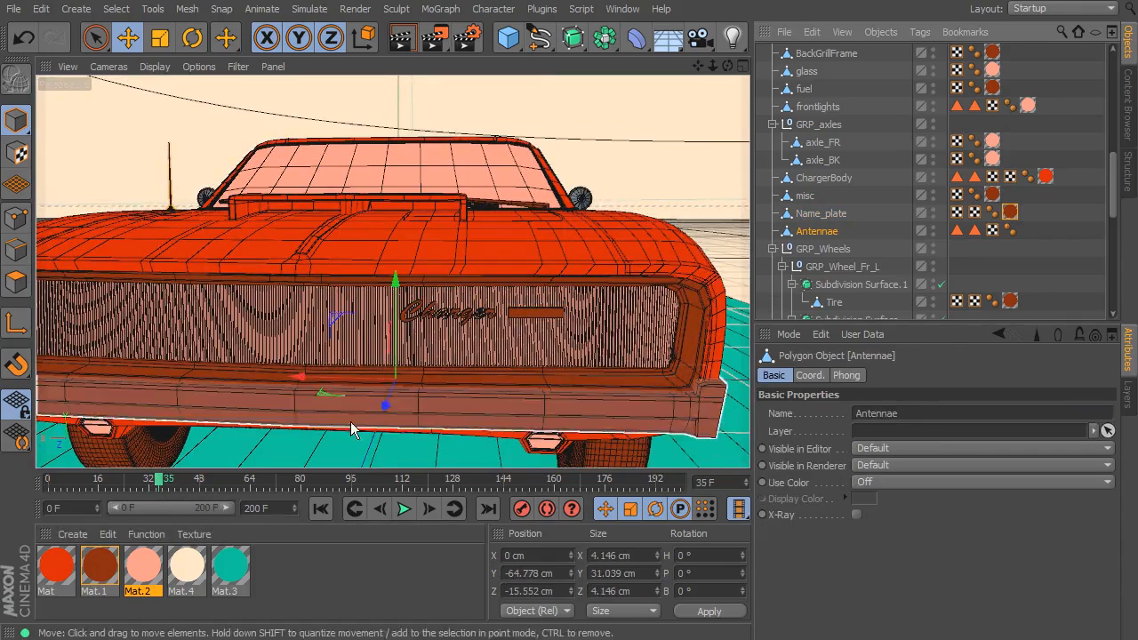
left_click_drag(51, 579, 827, 233)
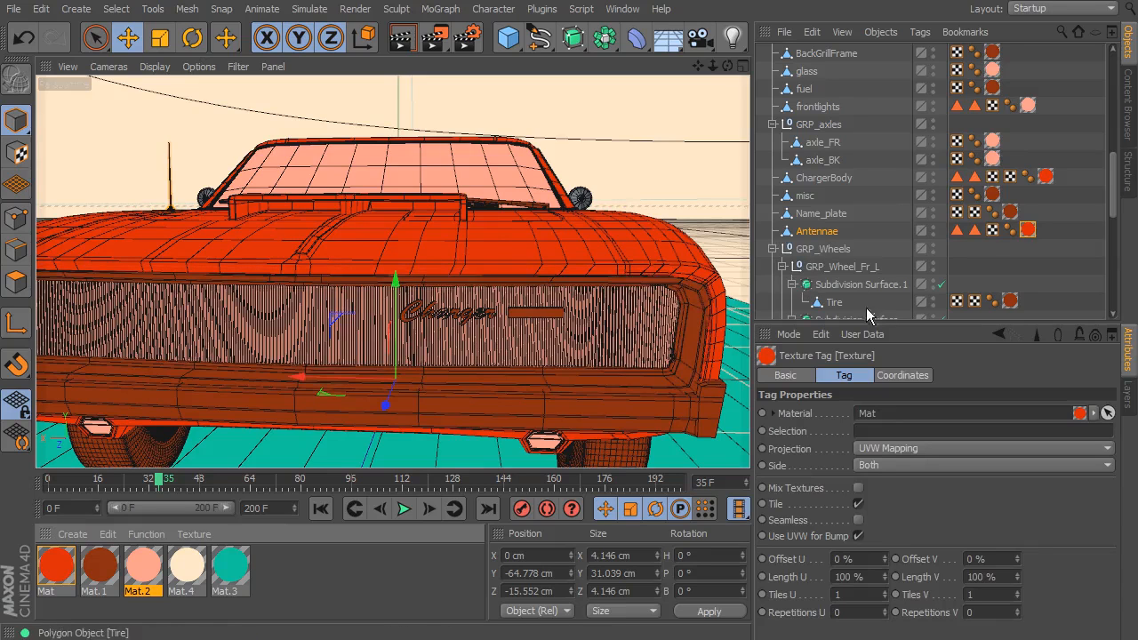
Apply the Mat.2 material to the wheel objects inside GRP_Wheel_Fr_L and GRP_Wheel_Bk_L
left_click(855, 251)
scroll(863, 255, "down", 2)
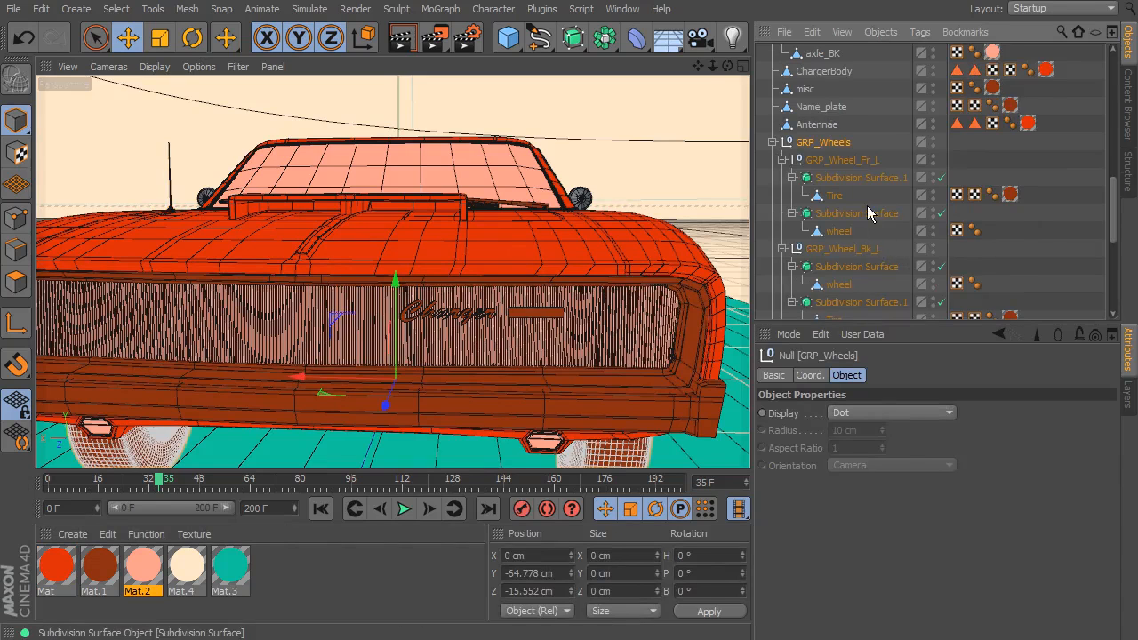
left_click(857, 231)
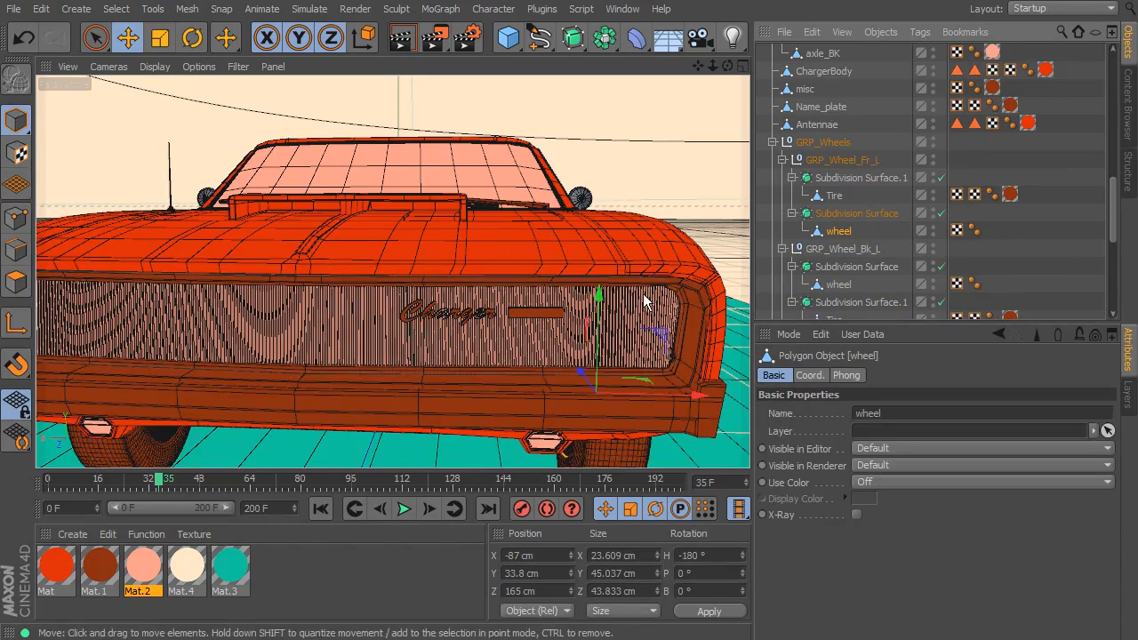
left_click_drag(144, 565, 836, 235)
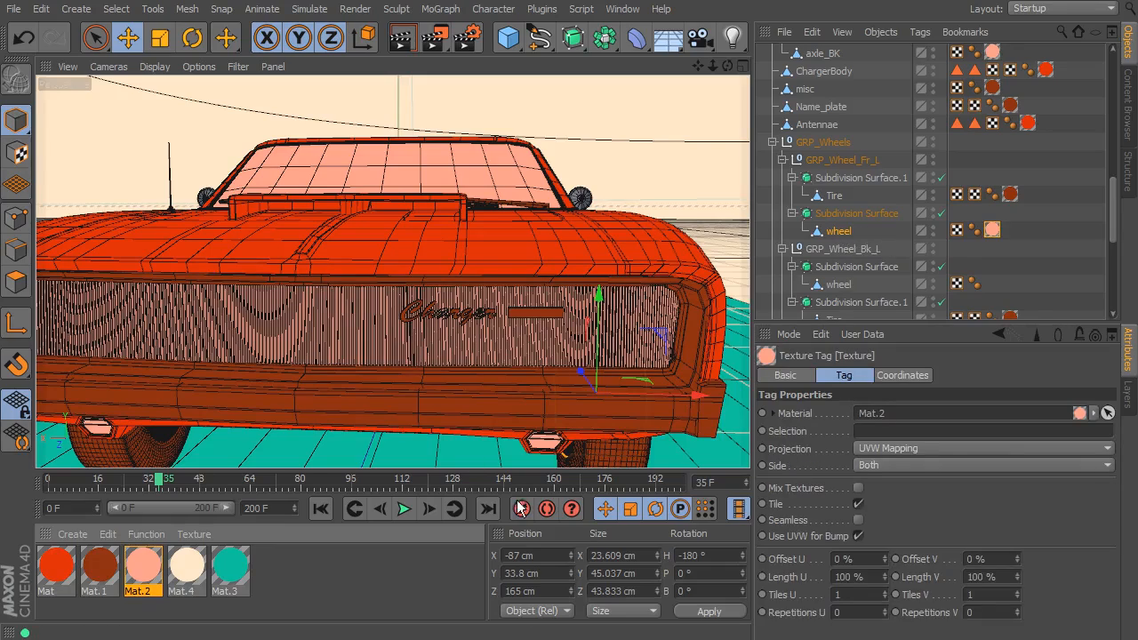
left_click_drag(163, 482, 244, 496)
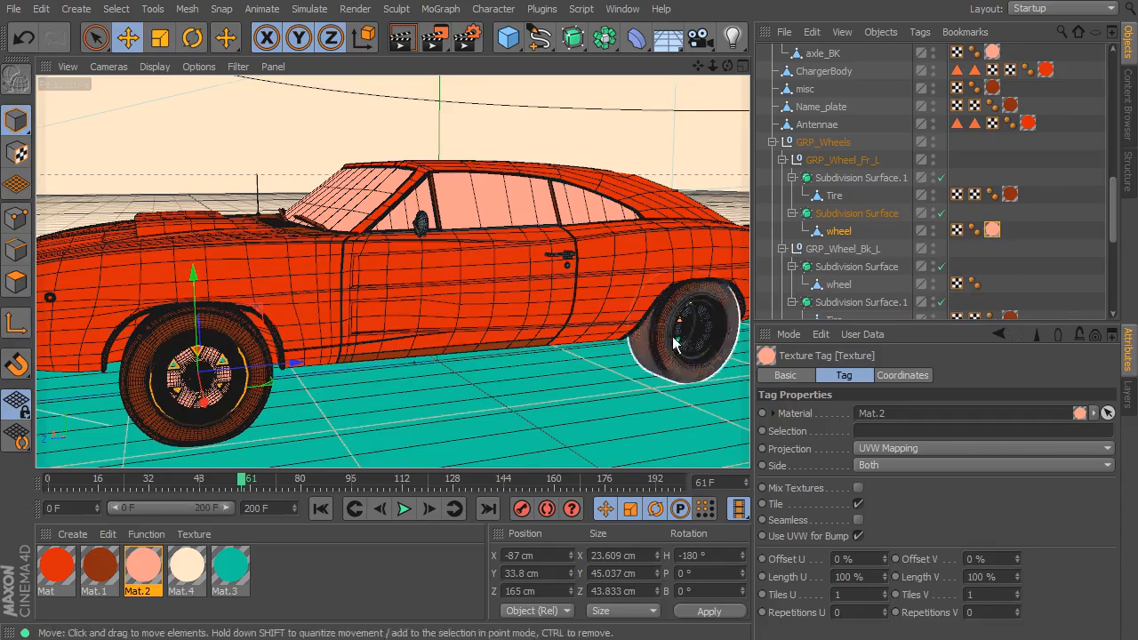
scroll(800, 267, "down", 3)
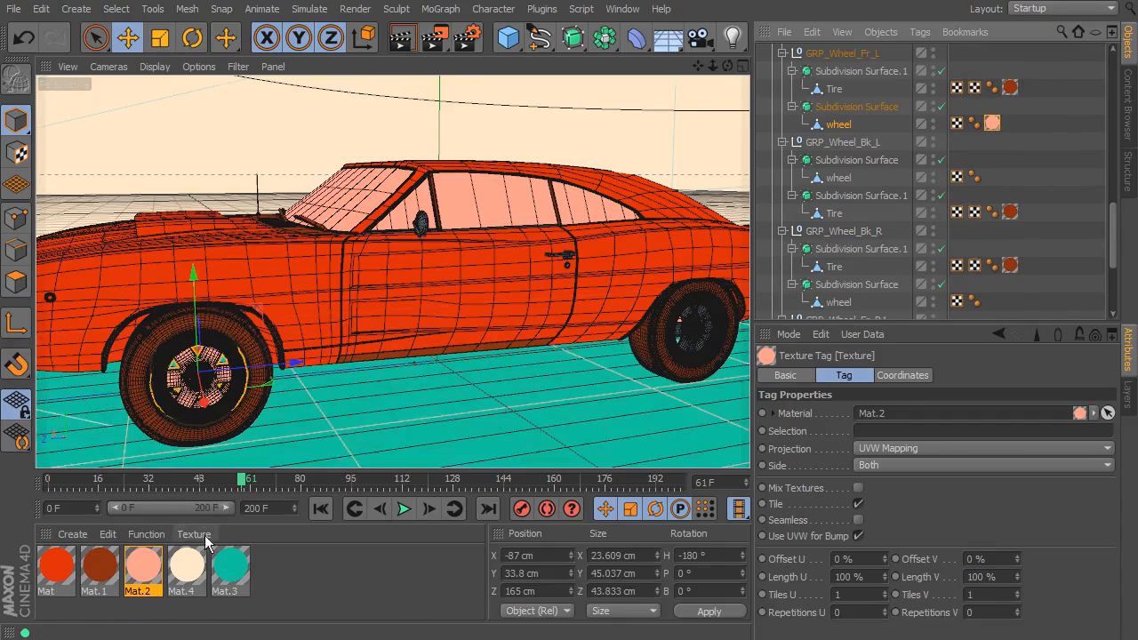
left_click_drag(131, 567, 858, 181)
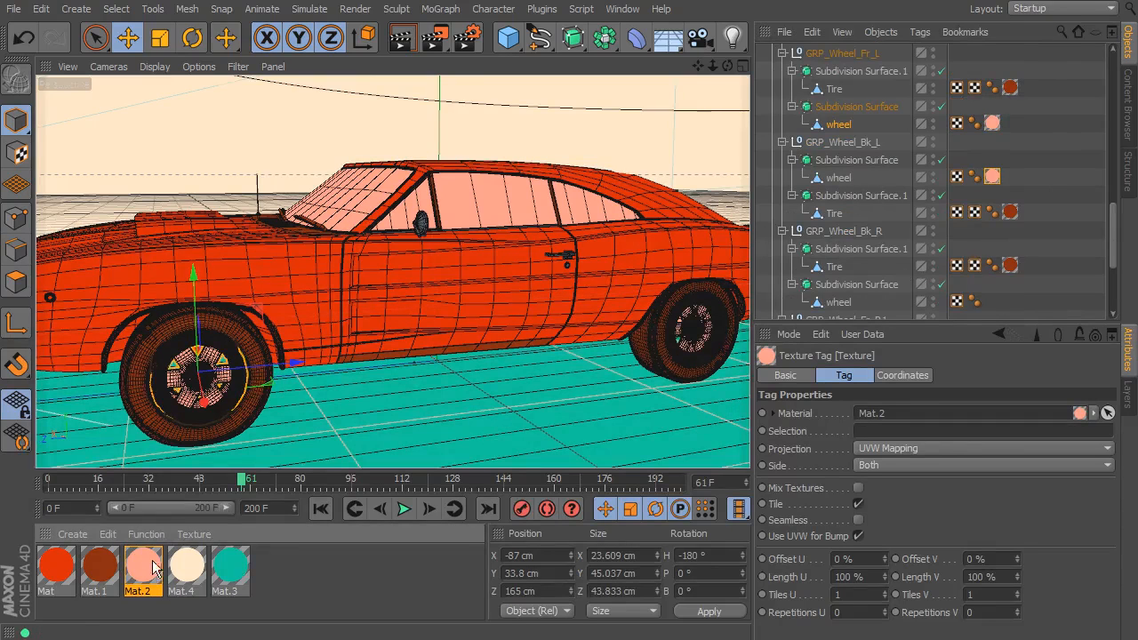
Apply the Mat.2 material to the wheel objects inside GRP_Wheel_Bk_R and GRP_Wheel_Fr_R1
left_click_drag(322, 469, 844, 182)
left_click_drag(838, 163, 845, 196)
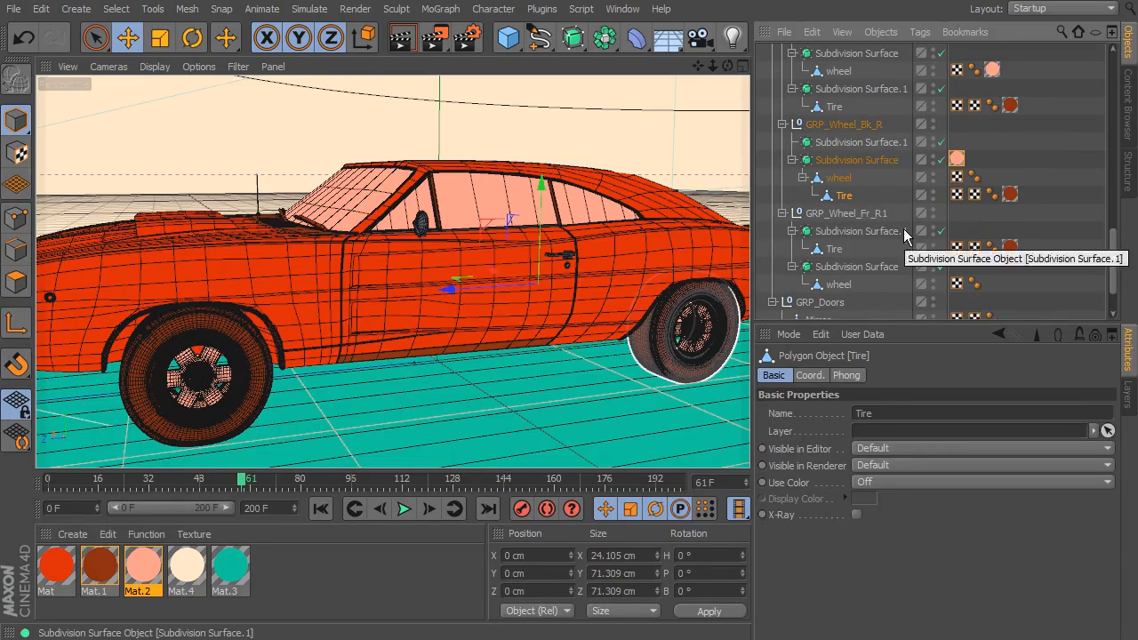
key("ctrl+z")
left_click(840, 197)
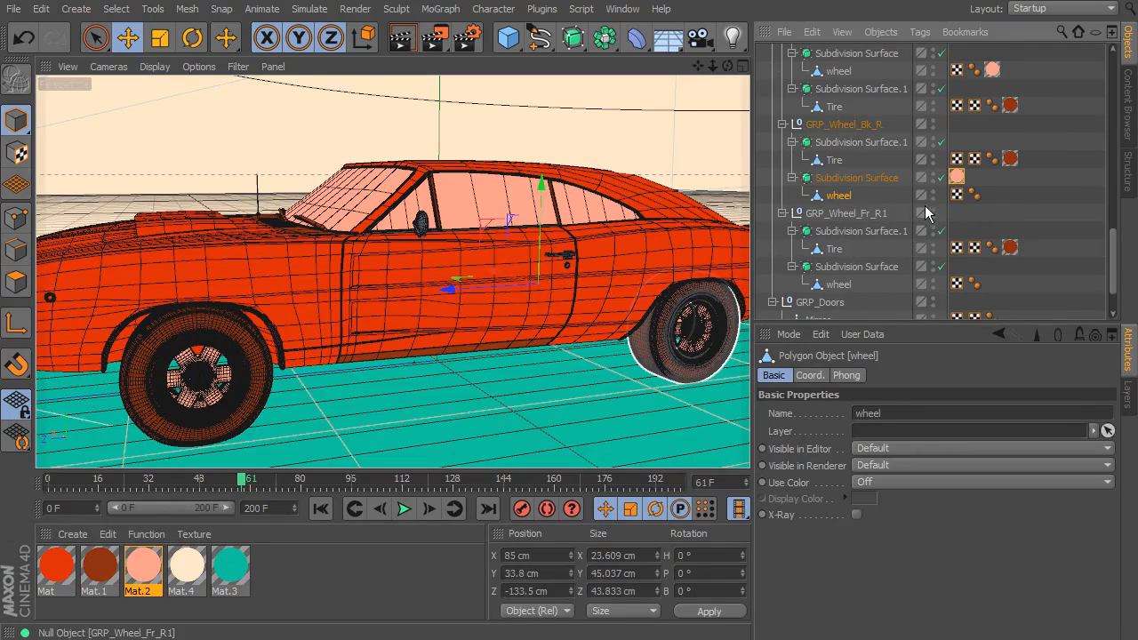
left_click_drag(958, 184, 996, 191)
left_click(994, 194)
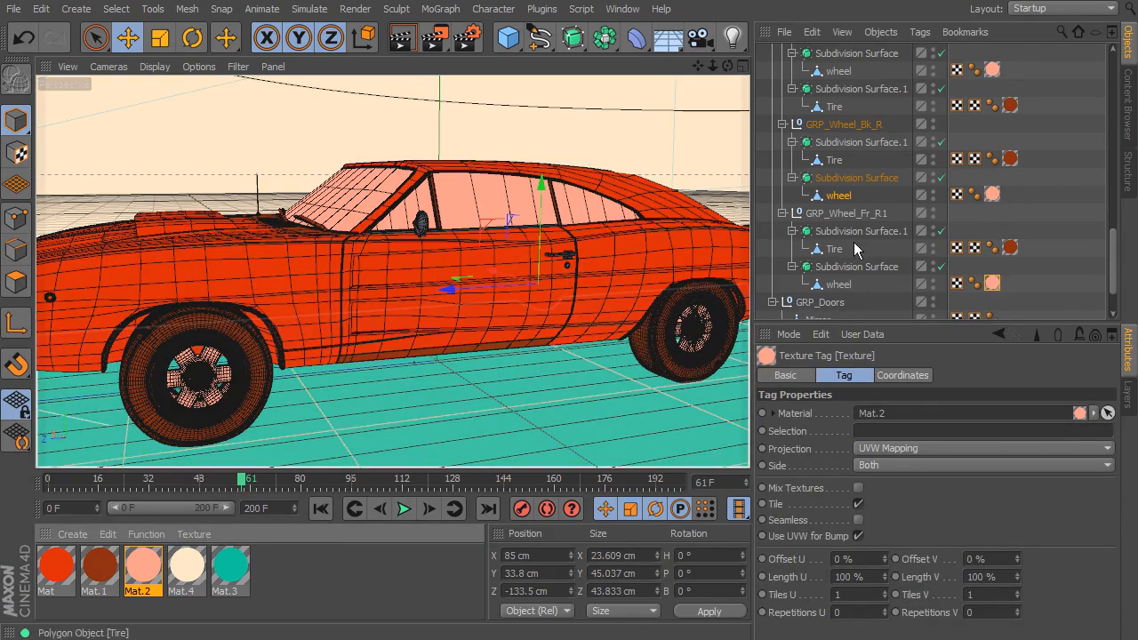
Apply the Mat material to the Mirror object inside GRP_Doors
scroll(855, 245, "down", 2)
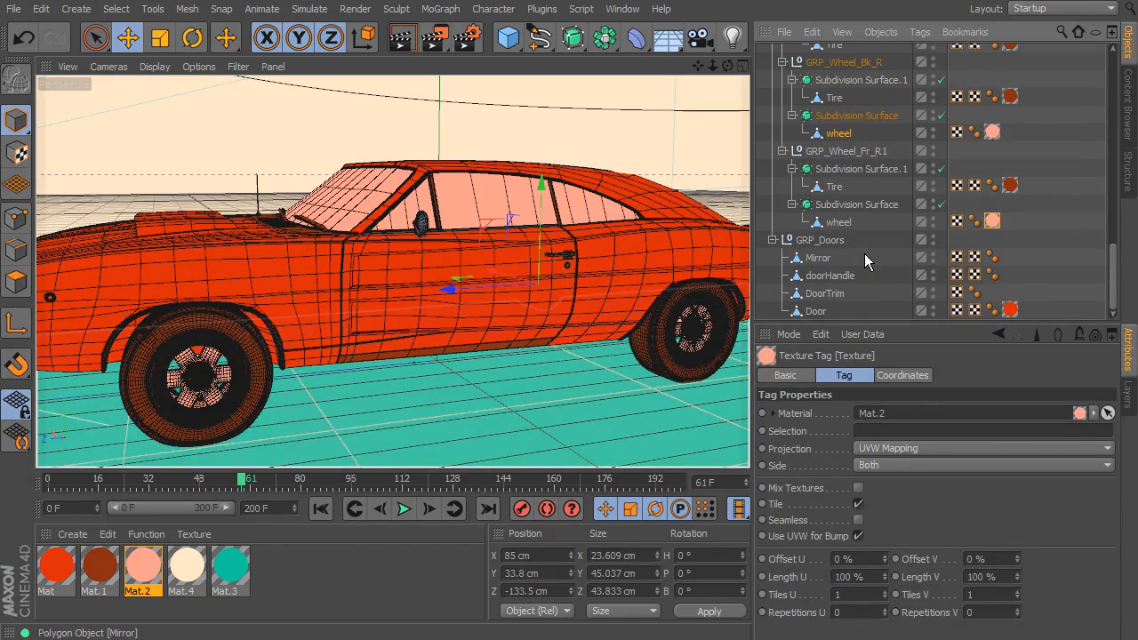
left_click(819, 258)
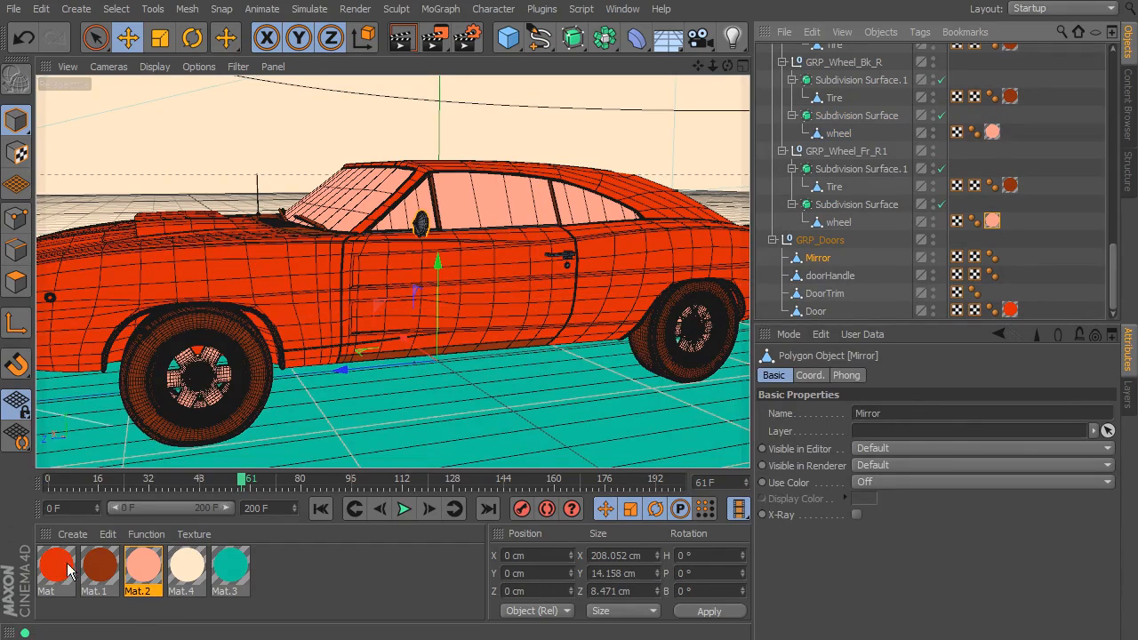
left_click_drag(71, 577, 820, 258)
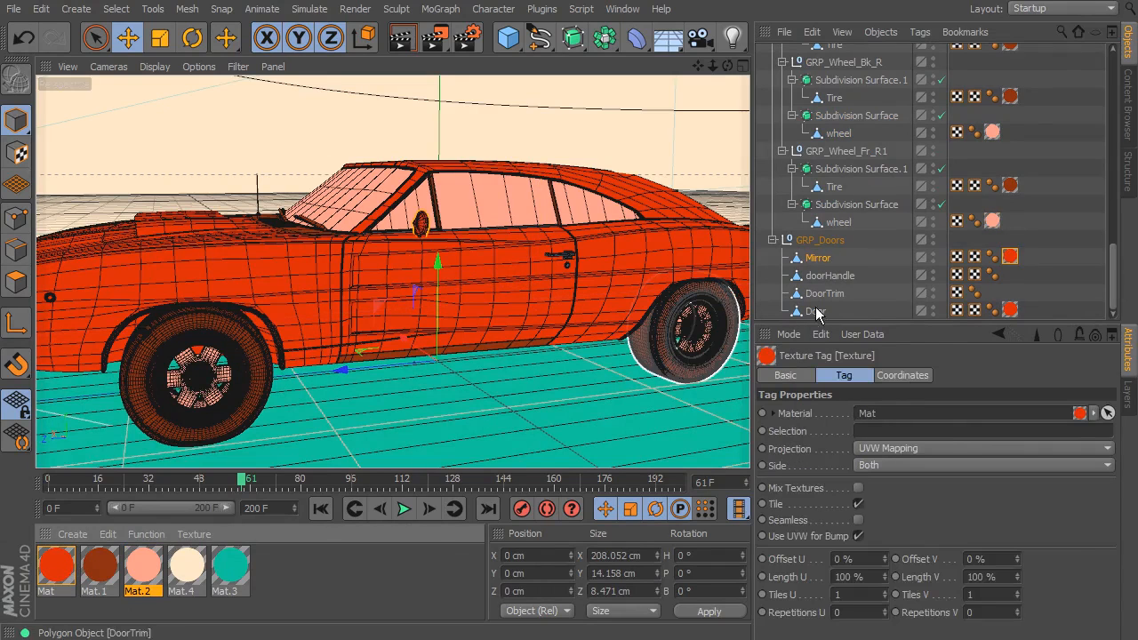
Apply the Mat.1 material to the doorHandle and DoorTrim objects inside GRP_Doors
left_click(850, 279)
left_click_drag(135, 566, 843, 277)
left_click(825, 294)
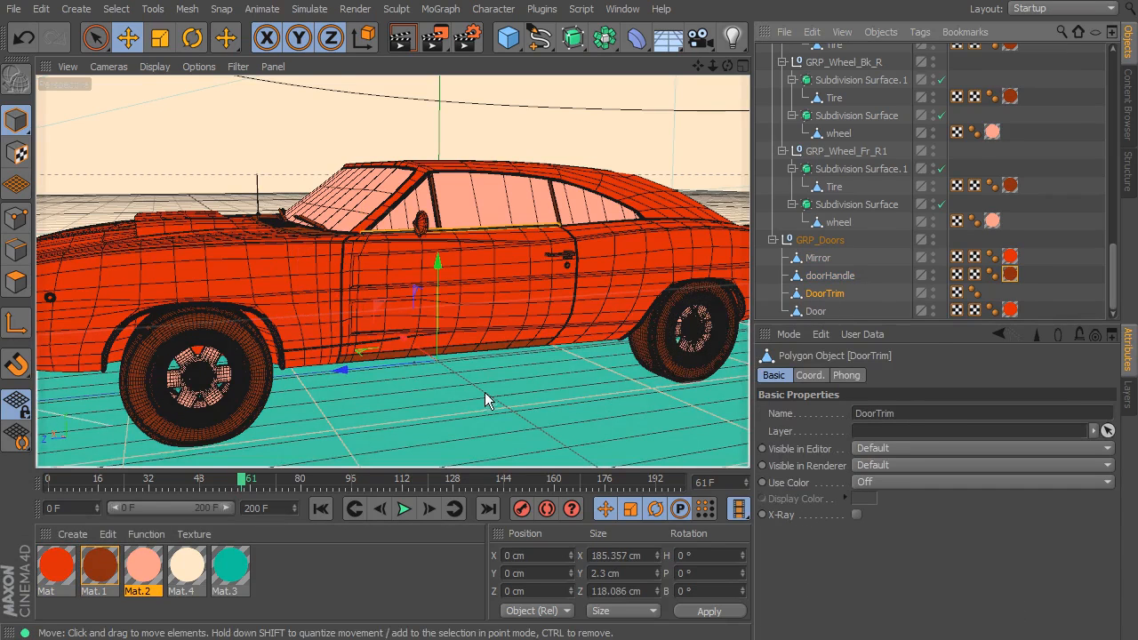
left_click_drag(100, 561, 845, 303)
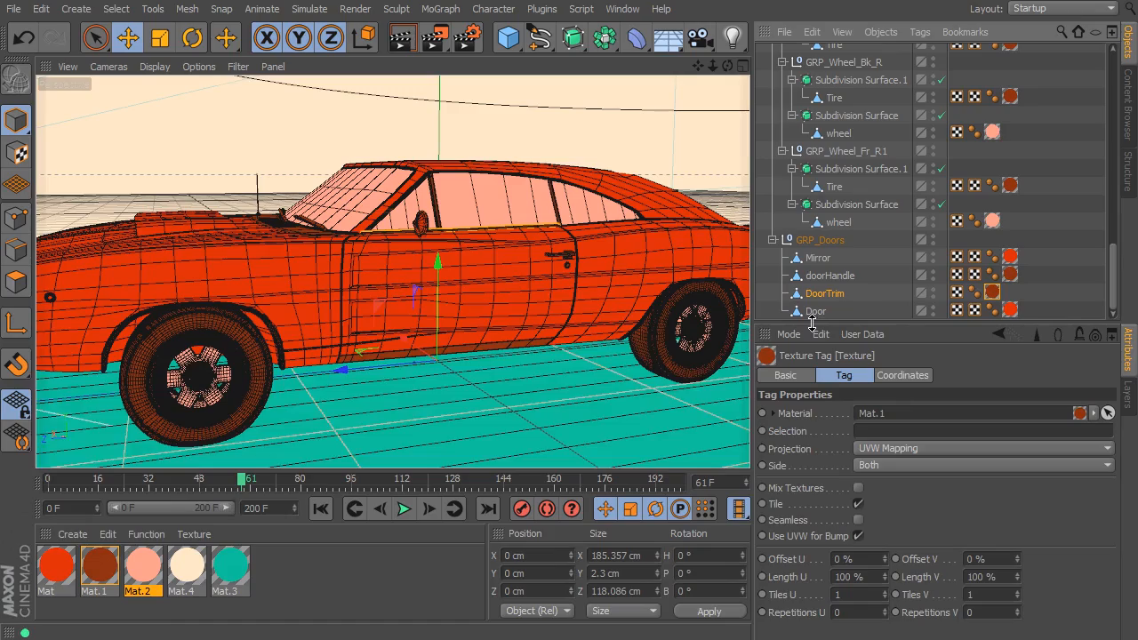
Render frame 200 to the Picture Viewer and enlarge the viewer window to inspect the flat-coloured car
left_click_drag(244, 488, 788, 534)
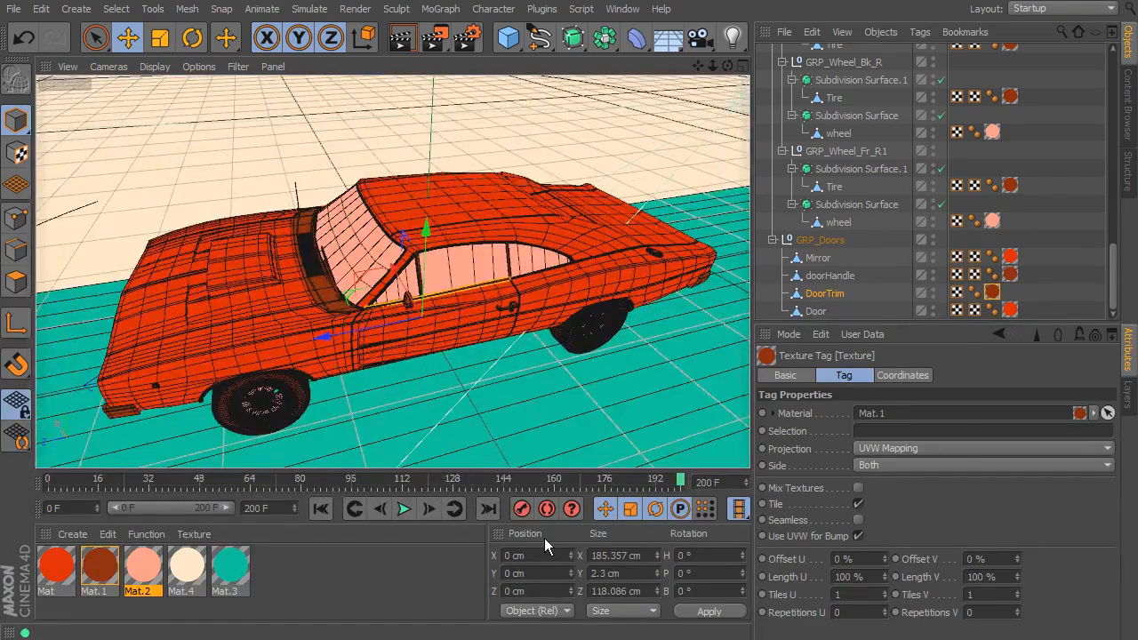
key("shift+r")
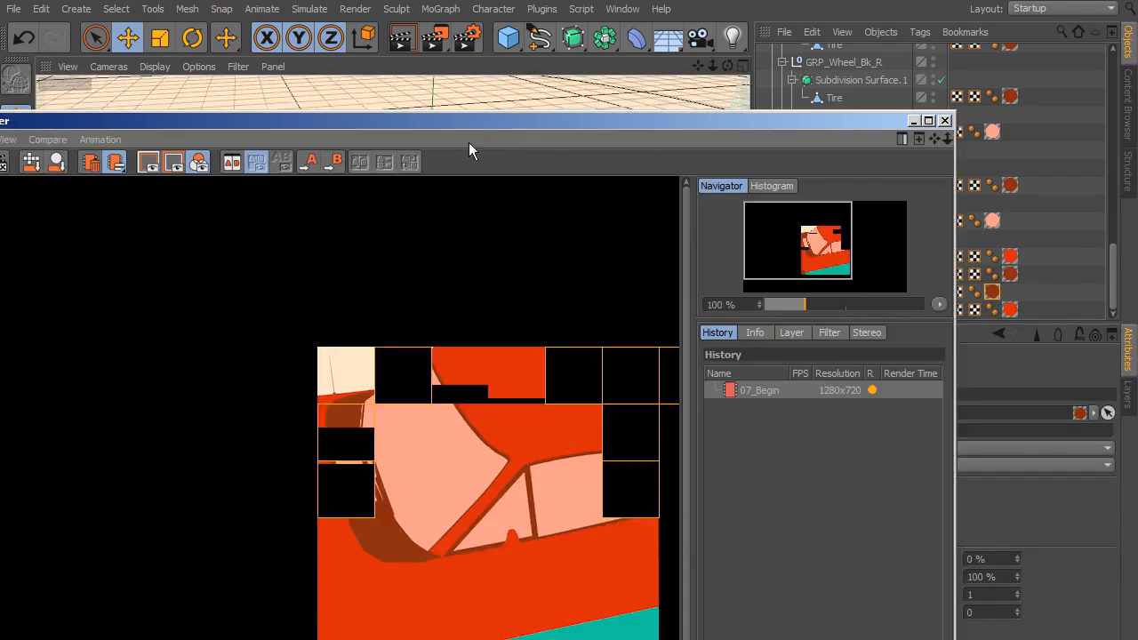
left_click_drag(461, 120, 544, 1)
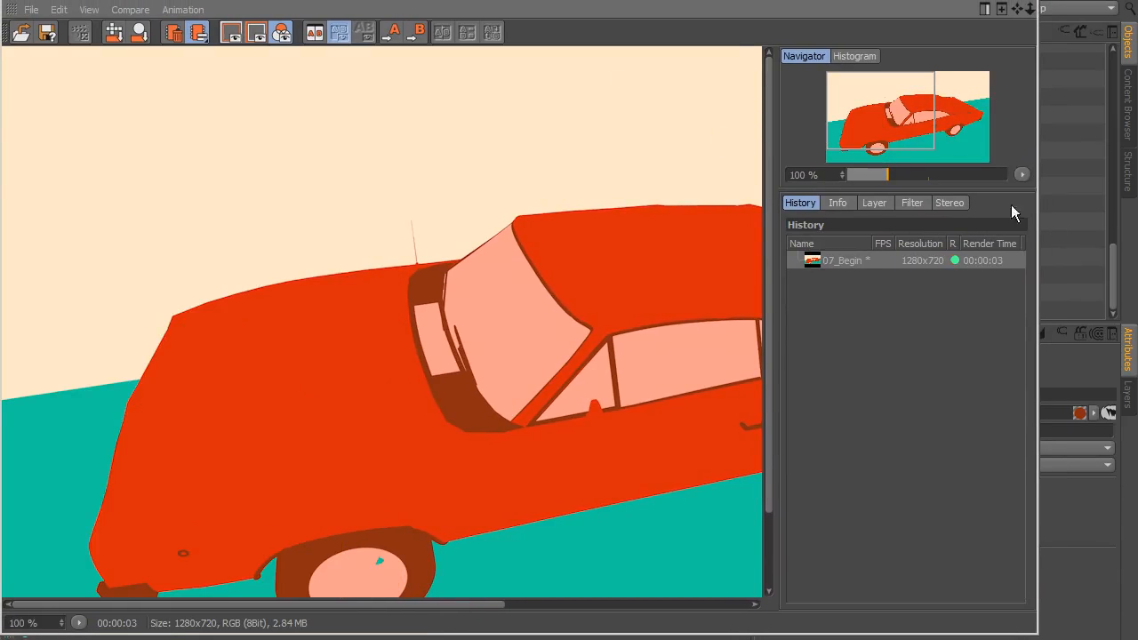
left_click_drag(1039, 225, 1137, 226)
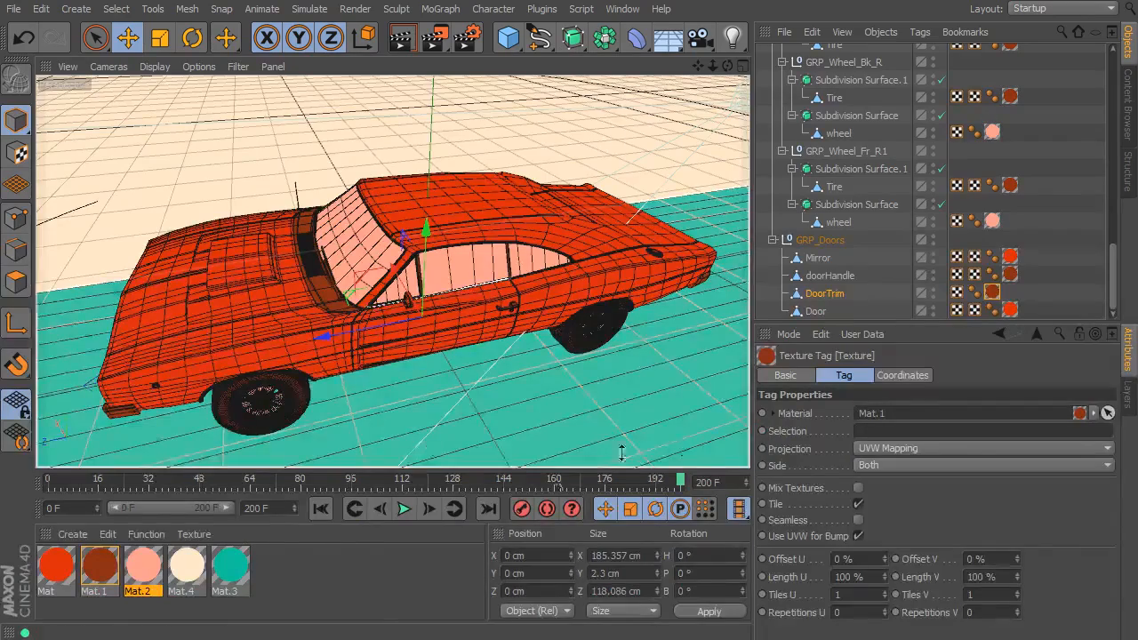
Move the animation to frame 29 and set the viewport display to Gouraud Shading without lines
left_click_drag(682, 481, 49, 487)
left_click_drag(25, 419, 140, 434)
left_click(154, 67)
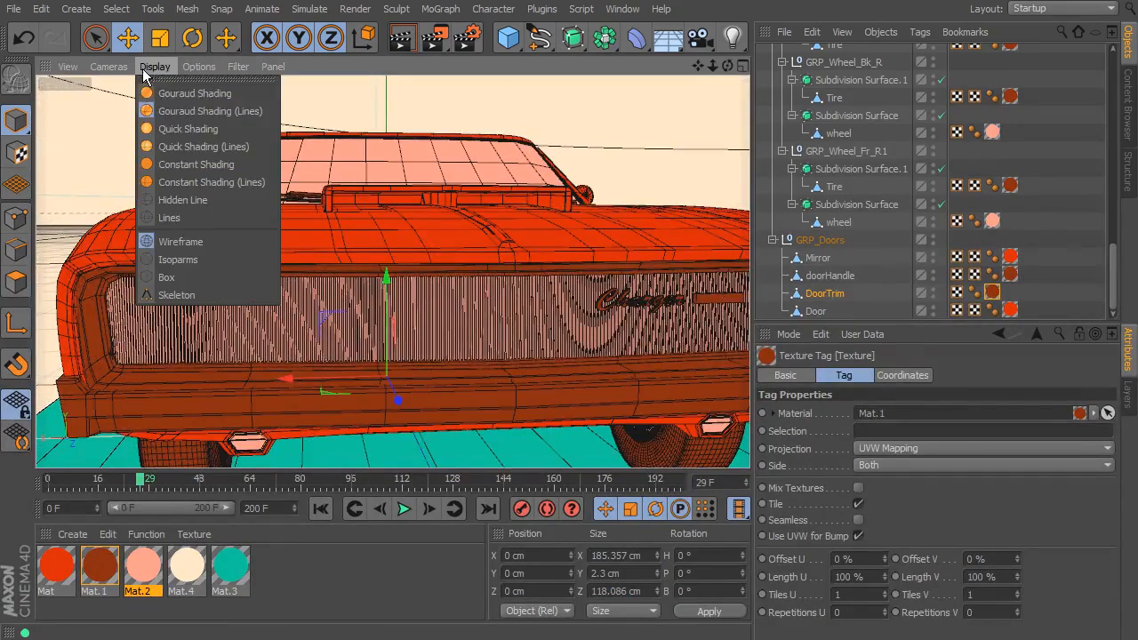
left_click(174, 98)
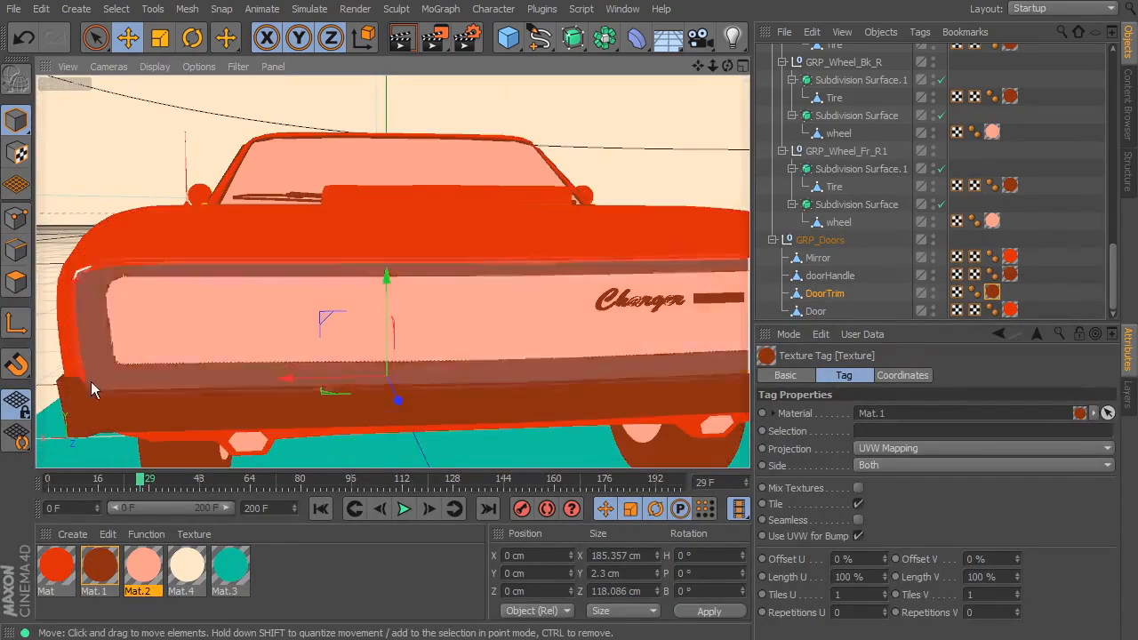
Scrub through the animation from frame 29 to frame 200 to review the car's flat colours
left_click(142, 481)
left_click_drag(142, 481, 402, 512)
left_click(403, 510)
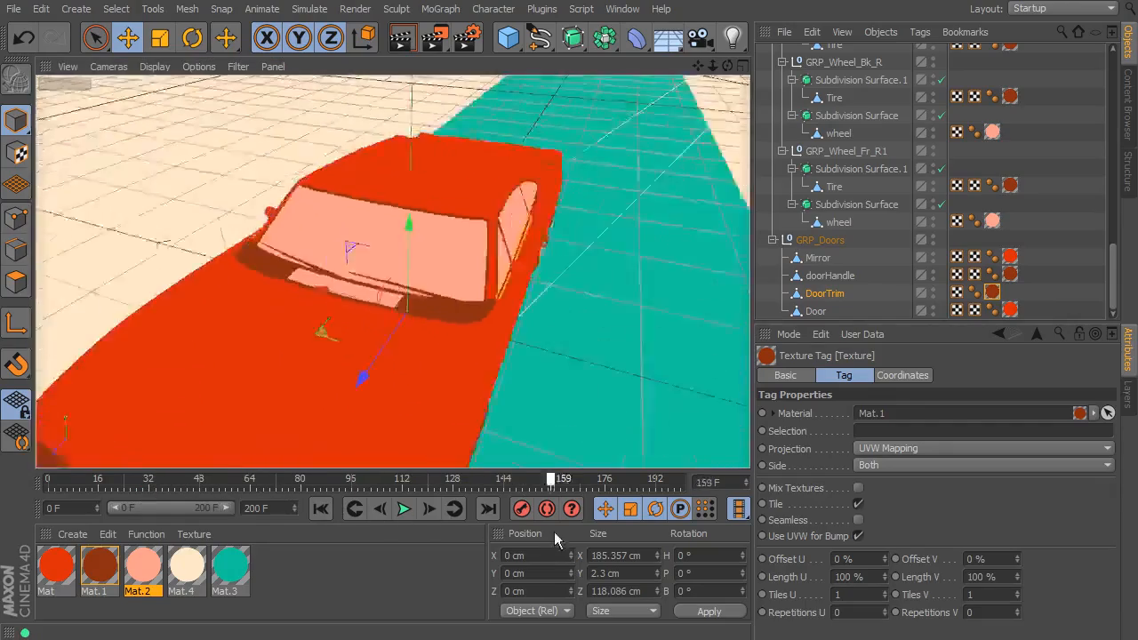
left_click_drag(610, 480, 711, 529)
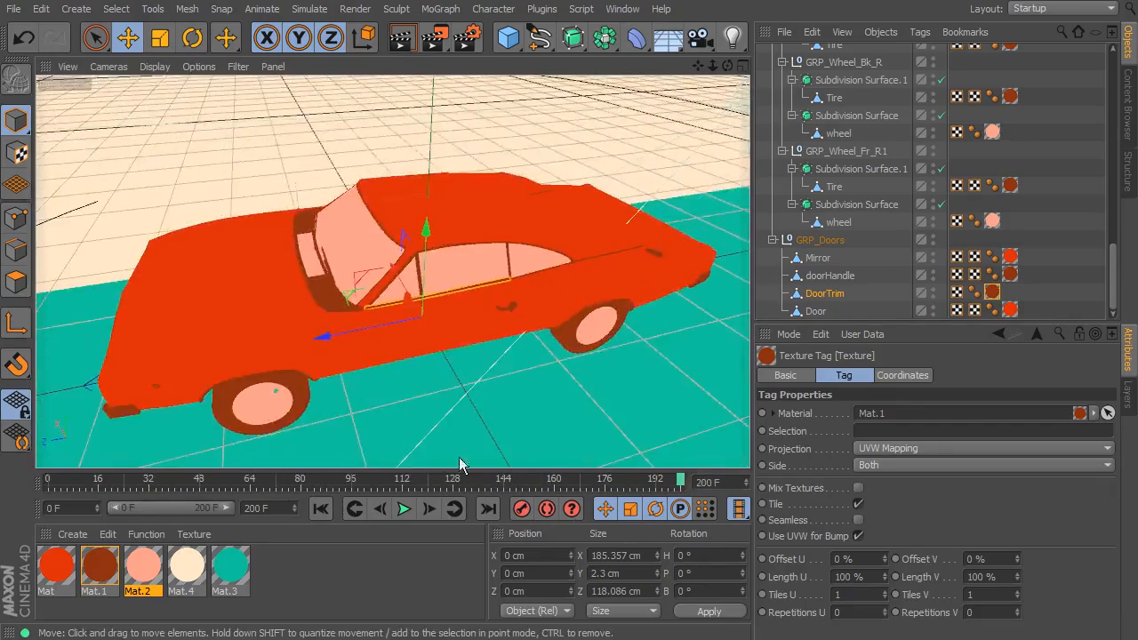